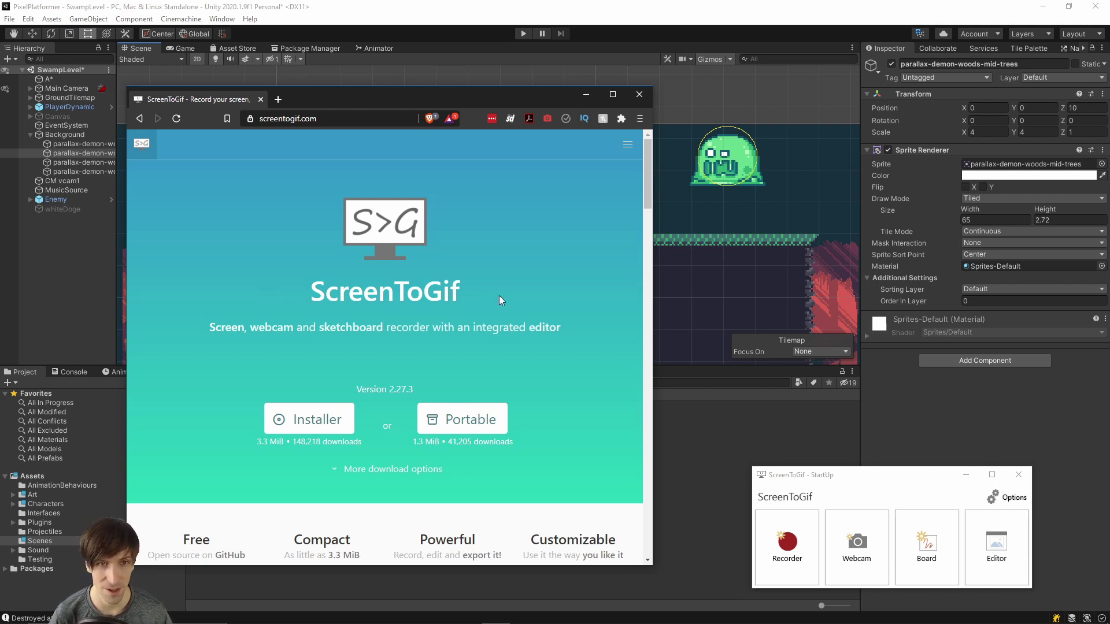
# Step: Scroll the screentogif.com download page down and back up to the top
pyautogui.scroll(-1, 499, 296)
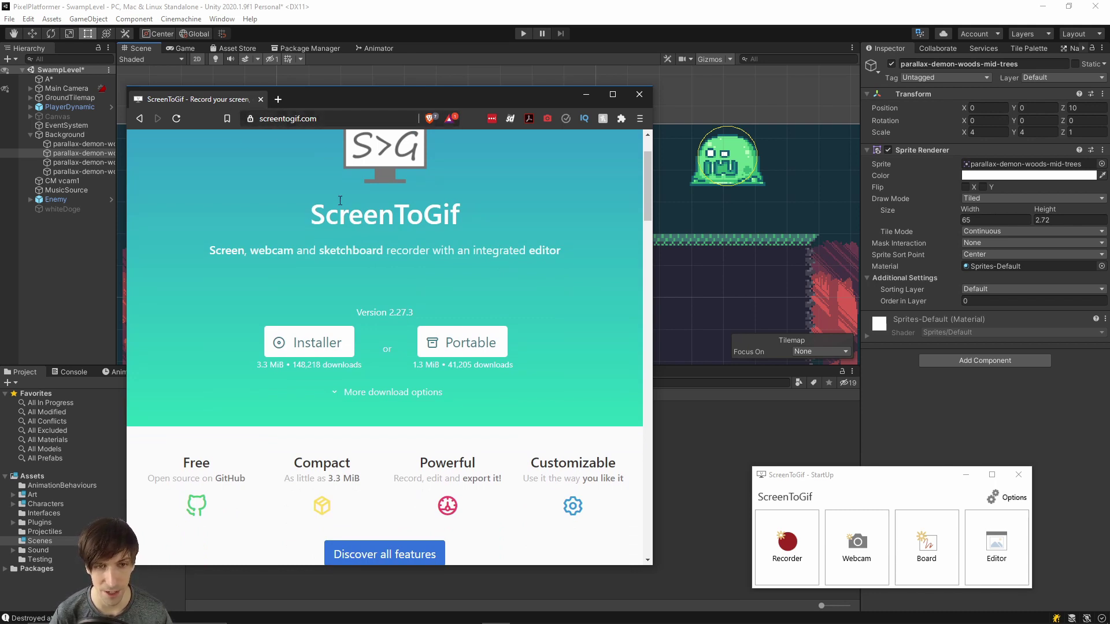
pyautogui.scroll(1, 266, 412)
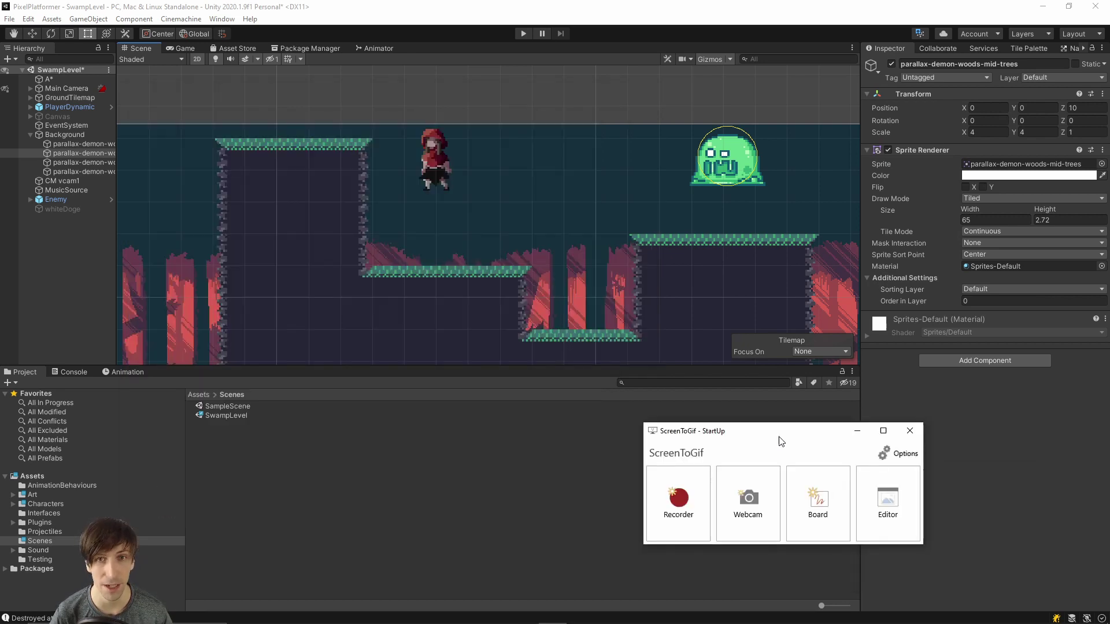
# Step: Move the ScreenToGif start window slightly down and to the right
pyautogui.moveTo(784, 439); pyautogui.dragTo(801, 462)
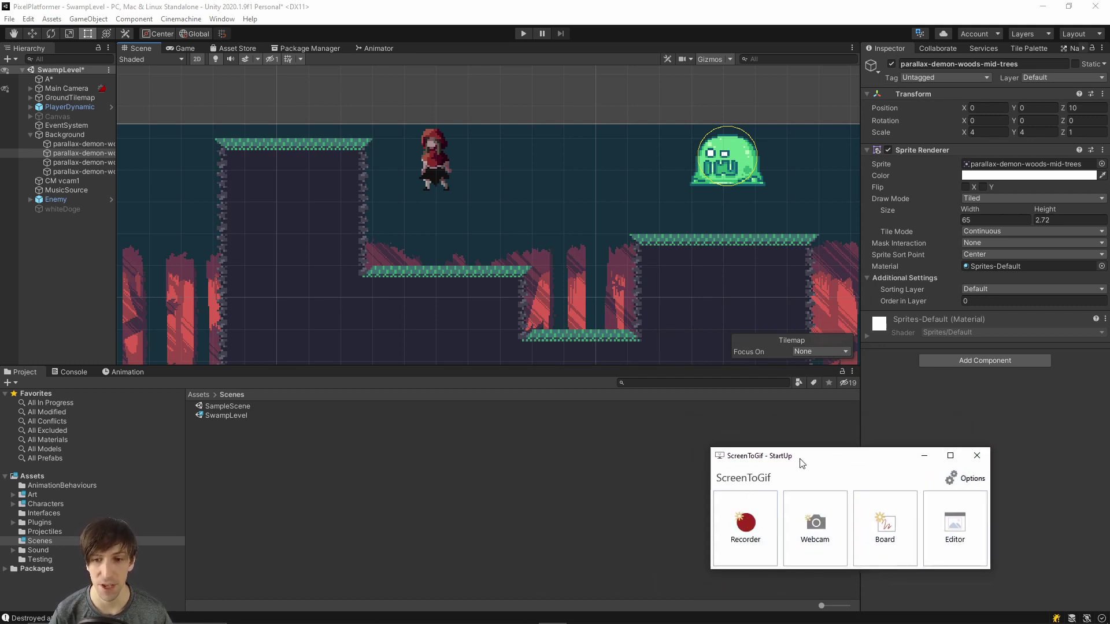
# Step: Launch the recorder and place its frame over Unity's level, checking the Game and Scene views
pyautogui.click(729, 518)
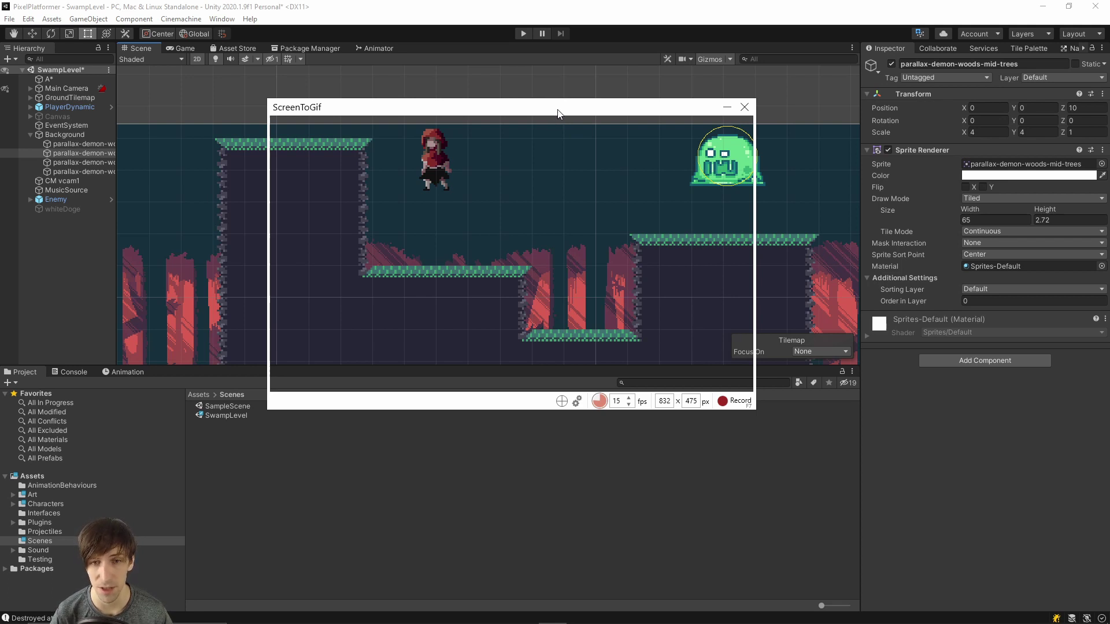
pyautogui.moveTo(532, 107); pyautogui.dragTo(556, 84)
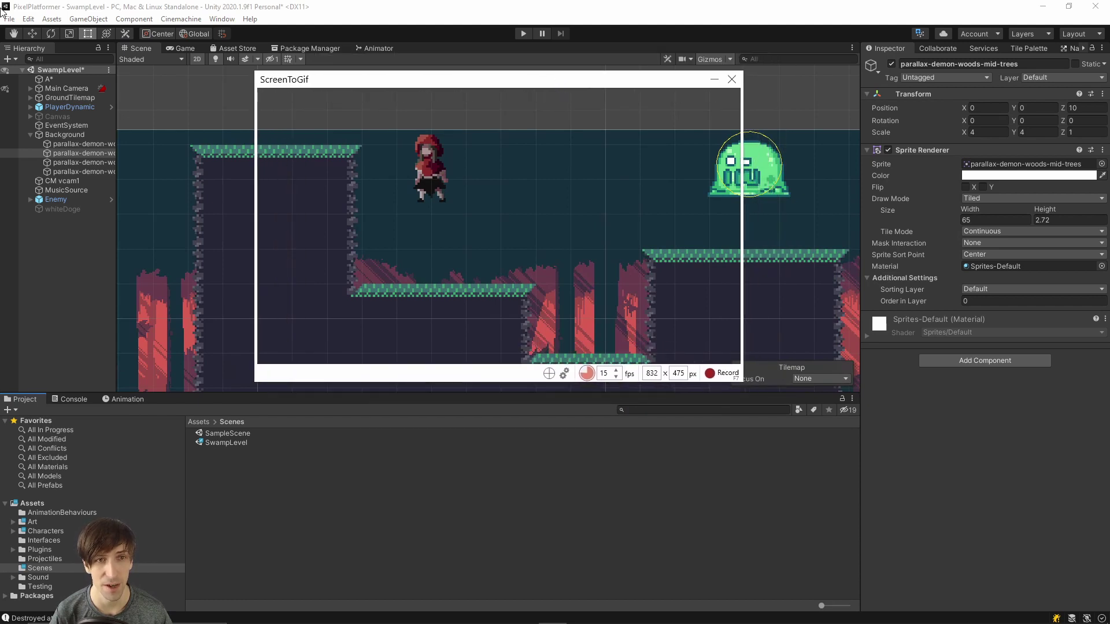
pyautogui.click(185, 49)
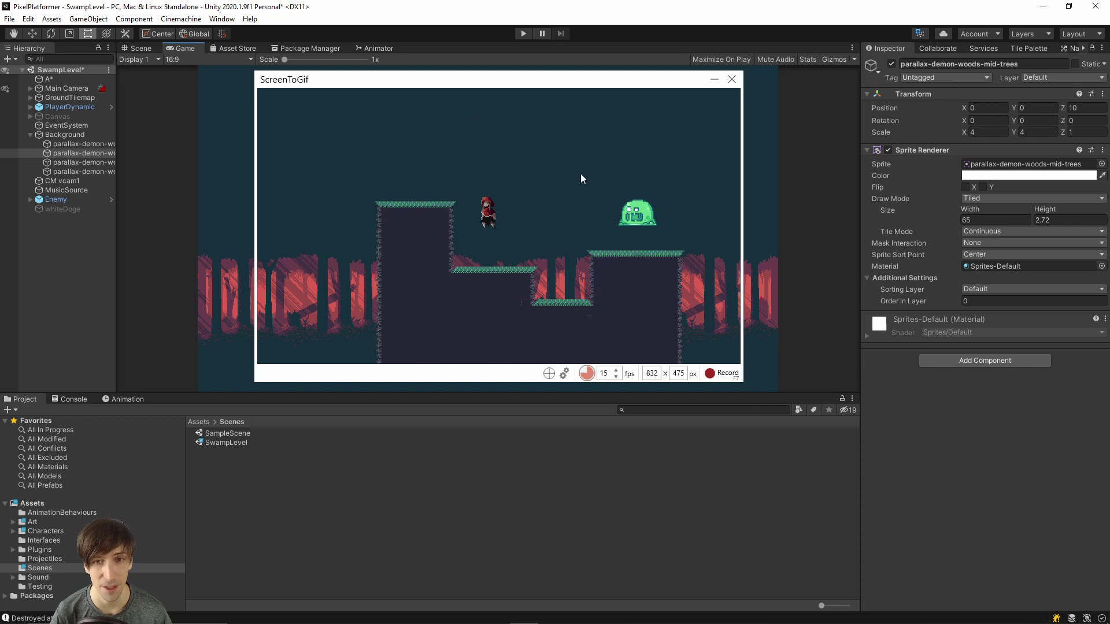
pyautogui.click(144, 48)
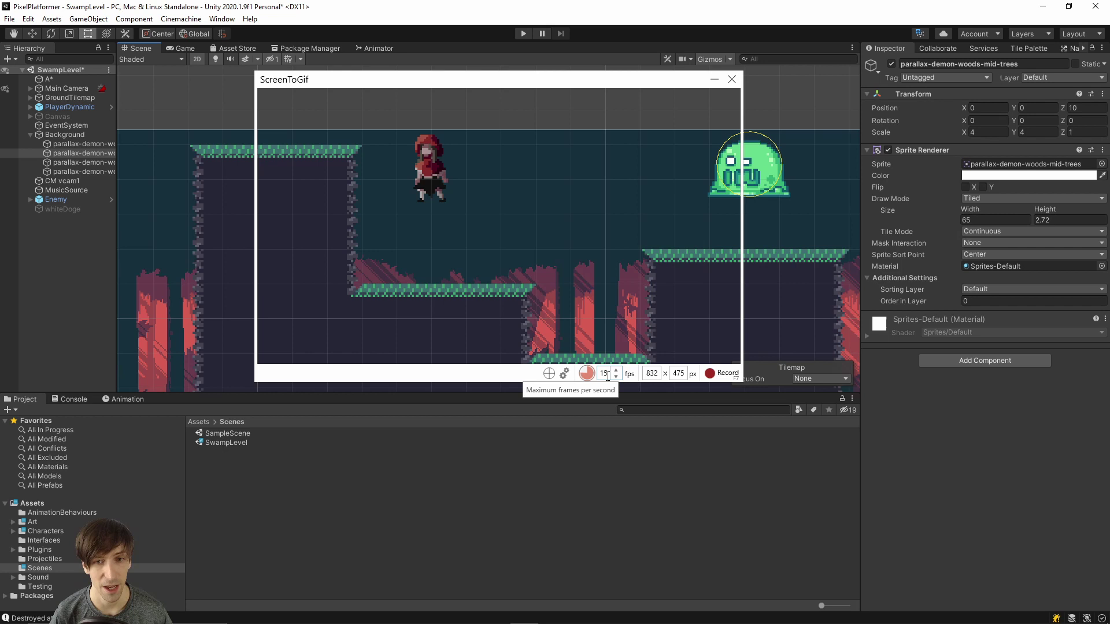
# Step: Keep 15 fps, shift the 832×475 frame right, and switch Unity to the Game view
pyautogui.doubleClick(607, 375)
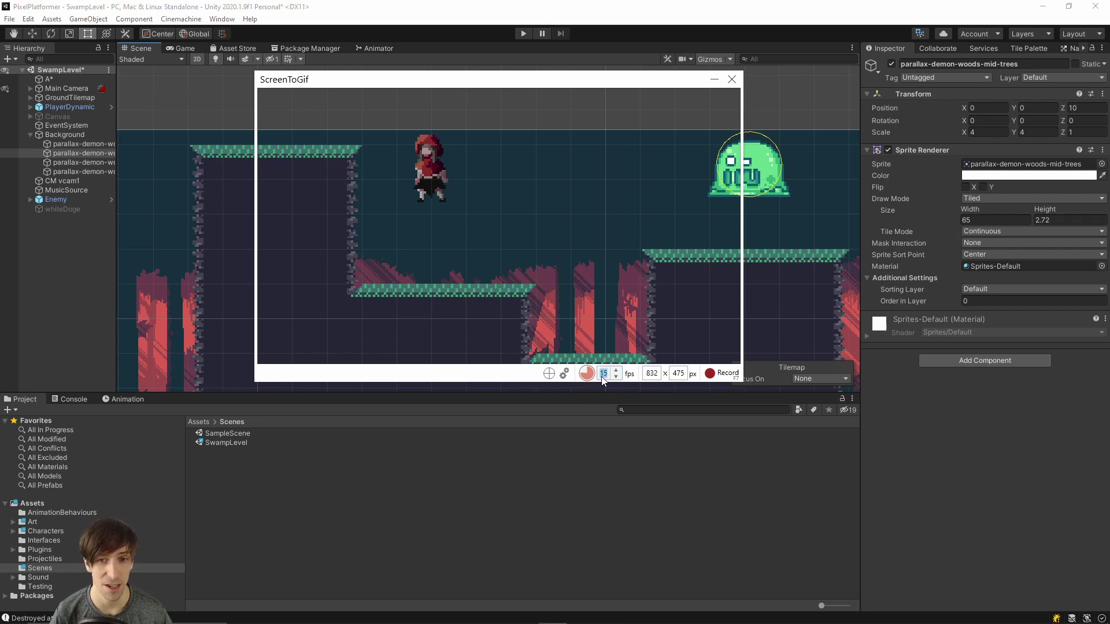
pyautogui.write('1')
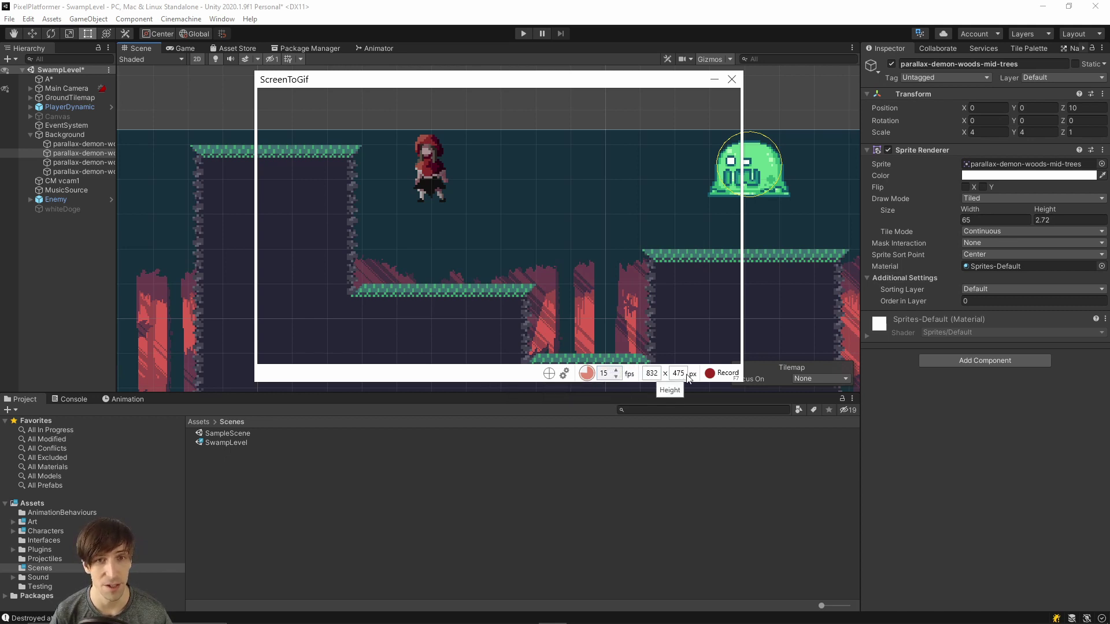
pyautogui.moveTo(531, 83); pyautogui.dragTo(600, 91)
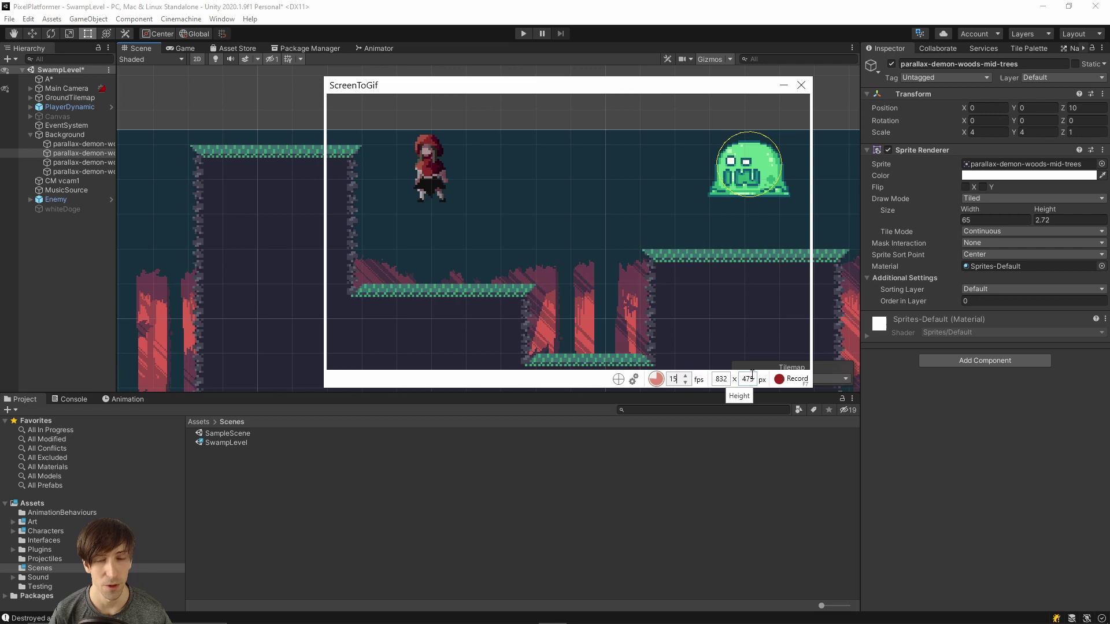
pyautogui.click(183, 48)
pyautogui.click(195, 33)
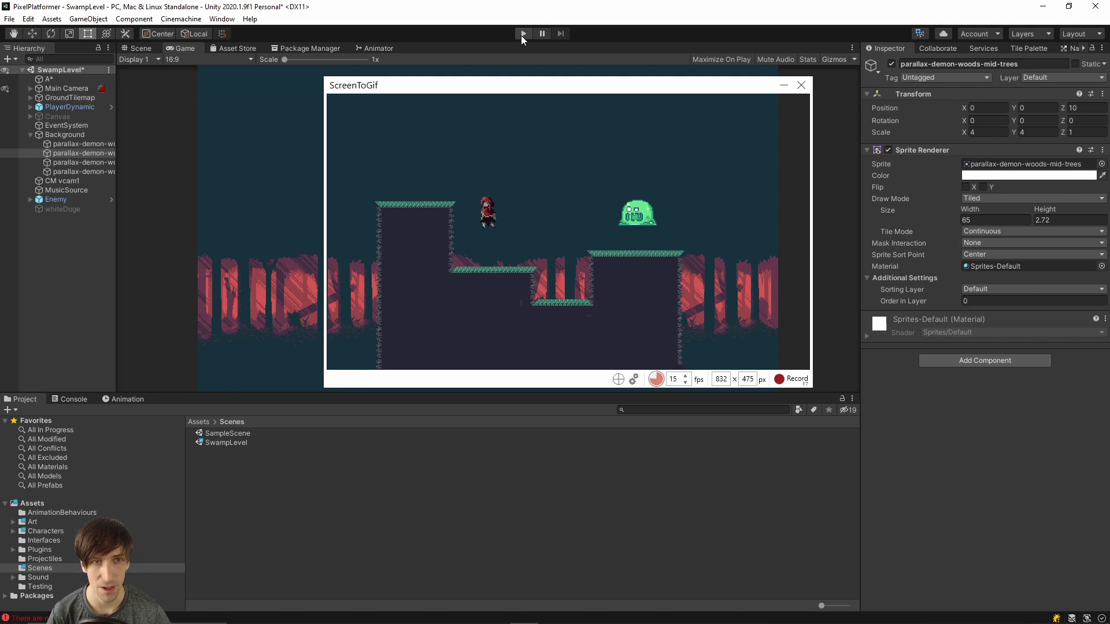
# Step: Start the Unity game running and begin capturing with F7
pyautogui.click(523, 33)
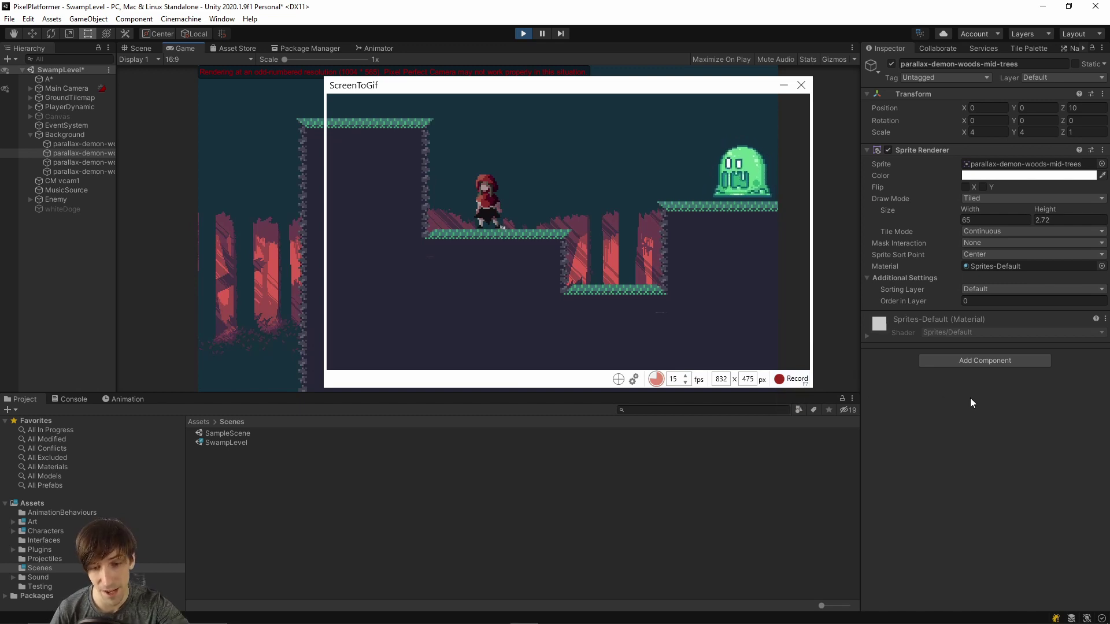
pyautogui.press('F7')
pyautogui.press('Left')
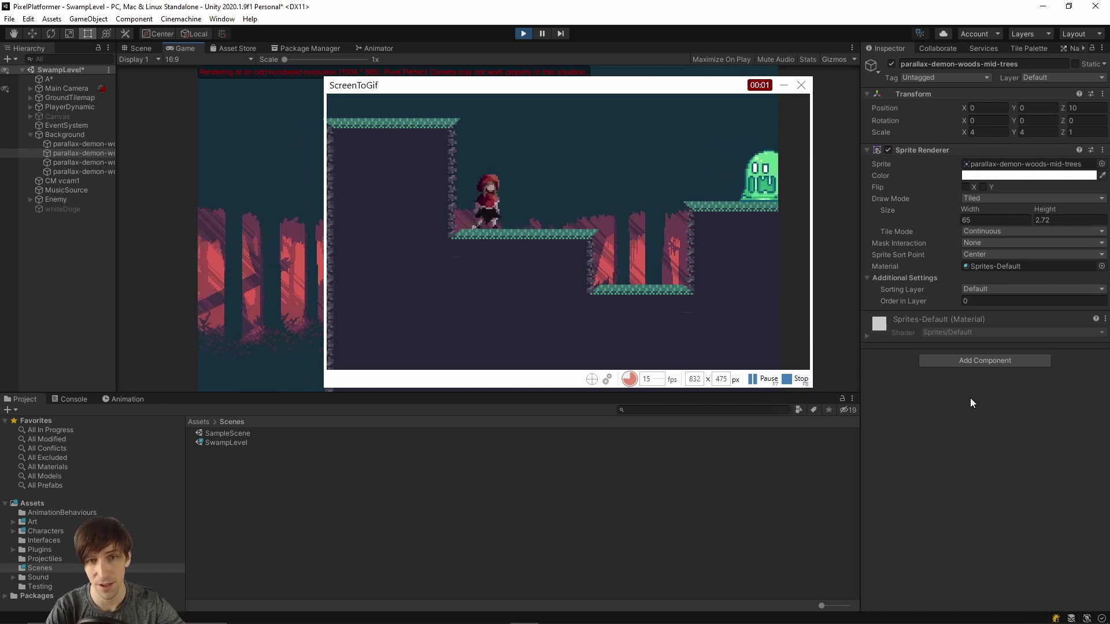
# Step: Jump and run the character right, walk back left, then stop the recording
pyautogui.press('Right')
pyautogui.press('space')
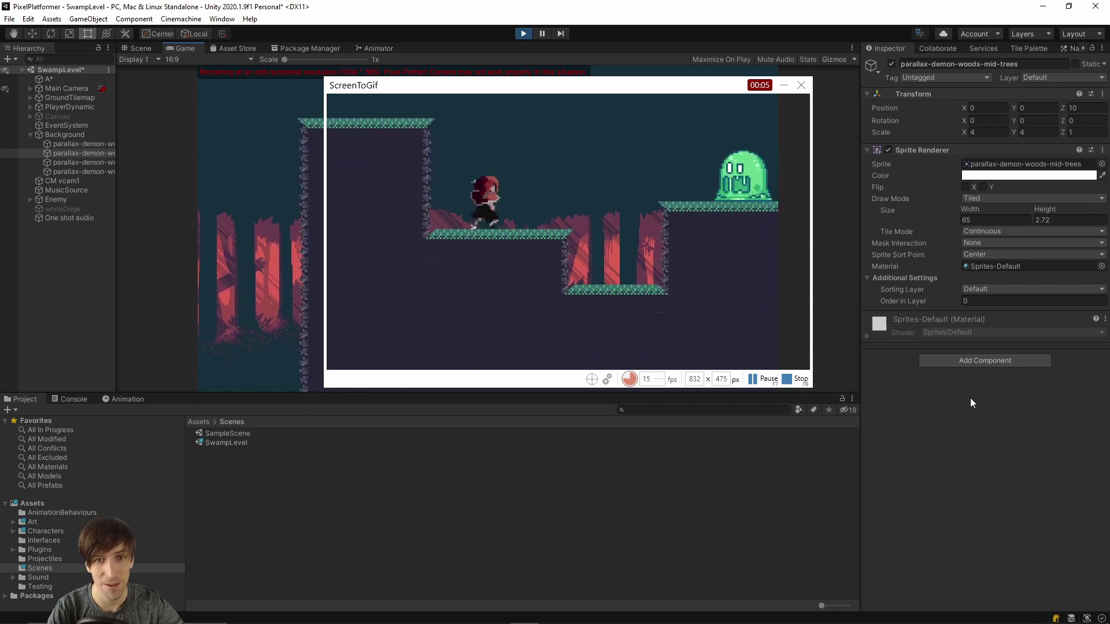
pyautogui.press('Right')
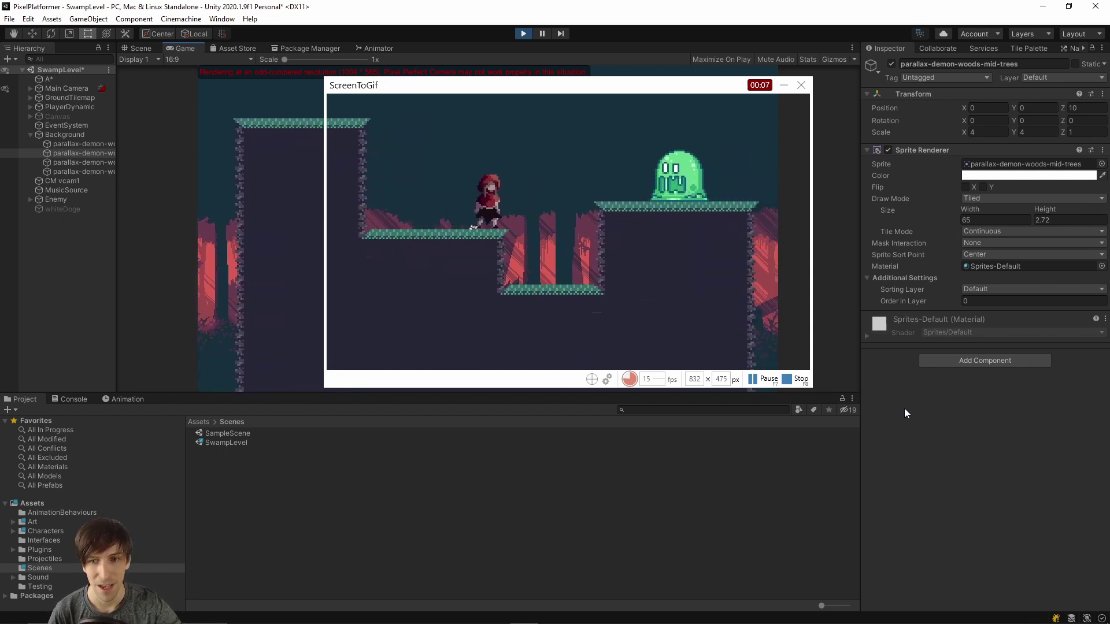
pyautogui.press('Left')
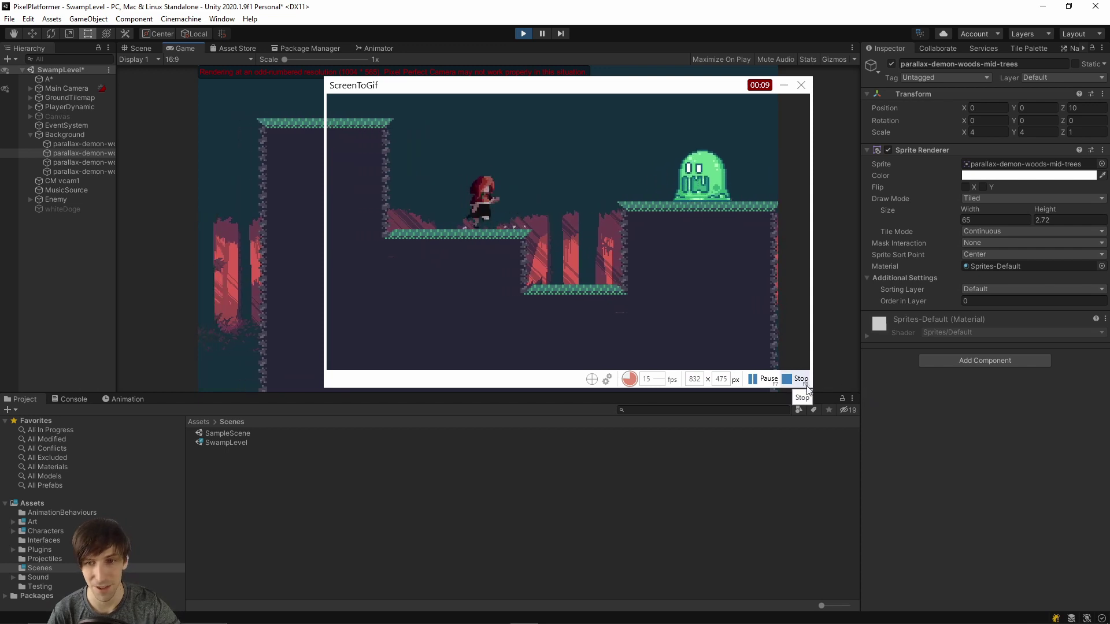
pyautogui.click(803, 383)
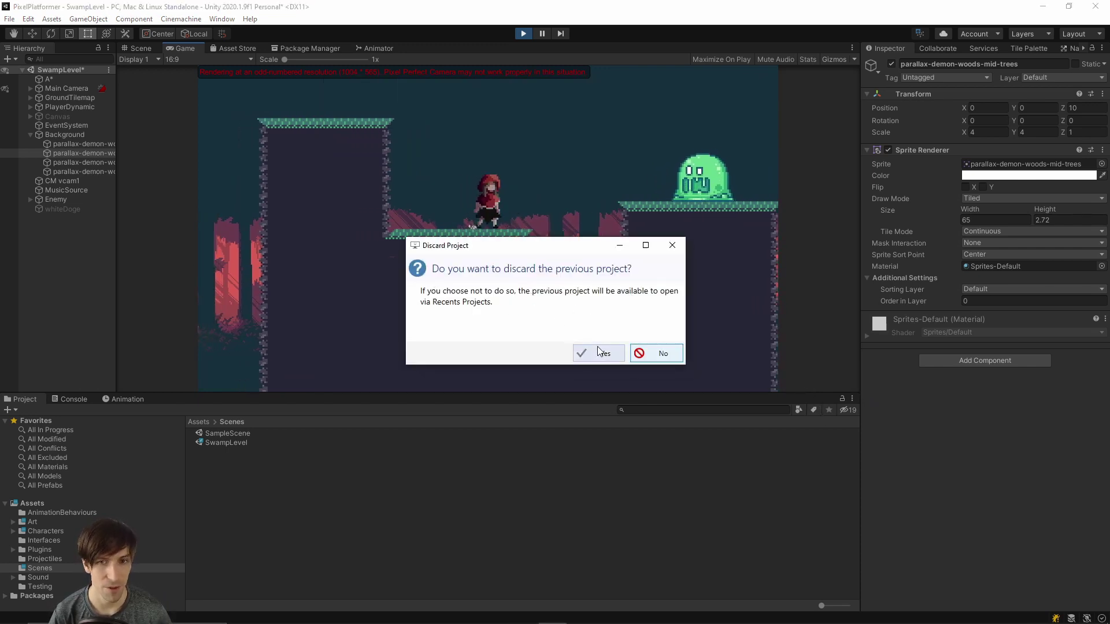
# Step: Discard the previous project and scroll through the new 140-frame recording's frame strip
pyautogui.click(615, 353)
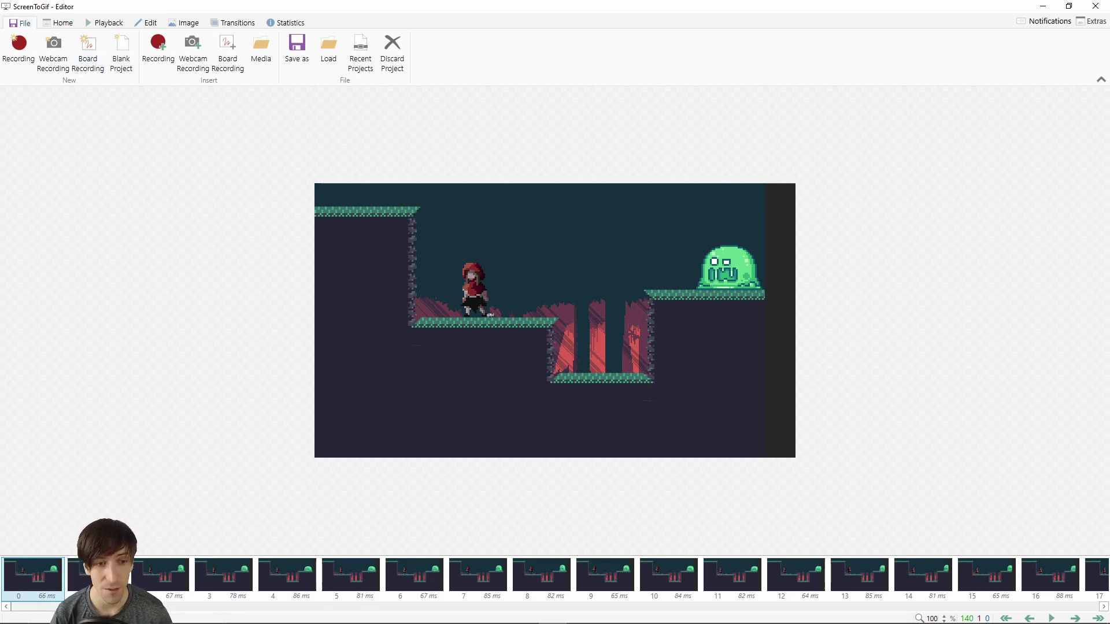
pyautogui.moveTo(20, 606); pyautogui.dragTo(1078, 623)
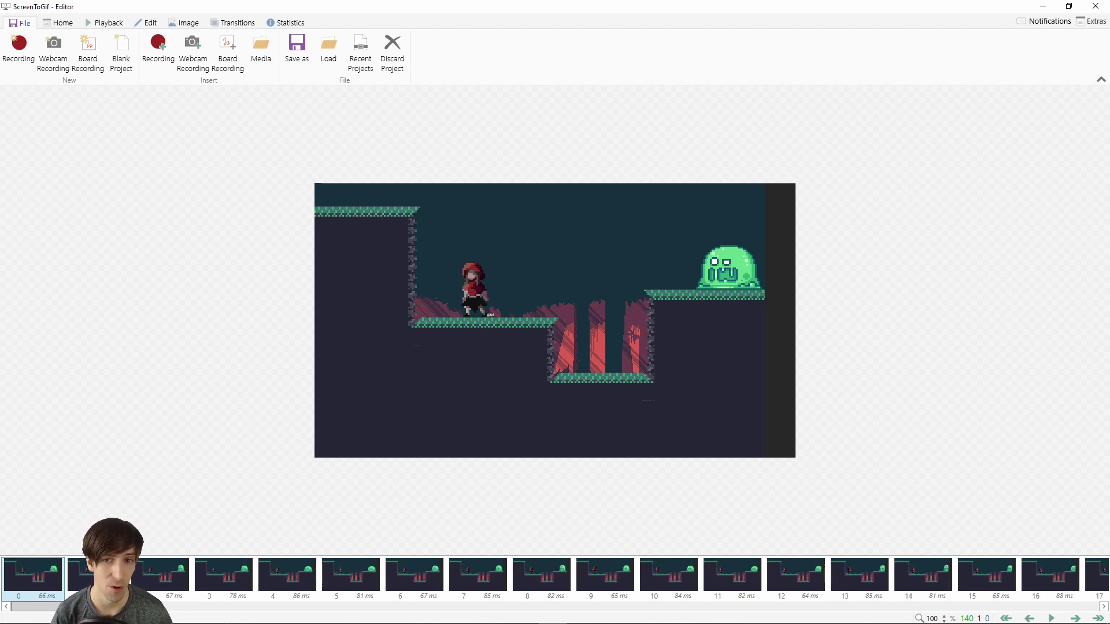
# Step: Browse frames 8 through 27 and settle on frame 25 as the last frame to cut
pyautogui.click(529, 581)
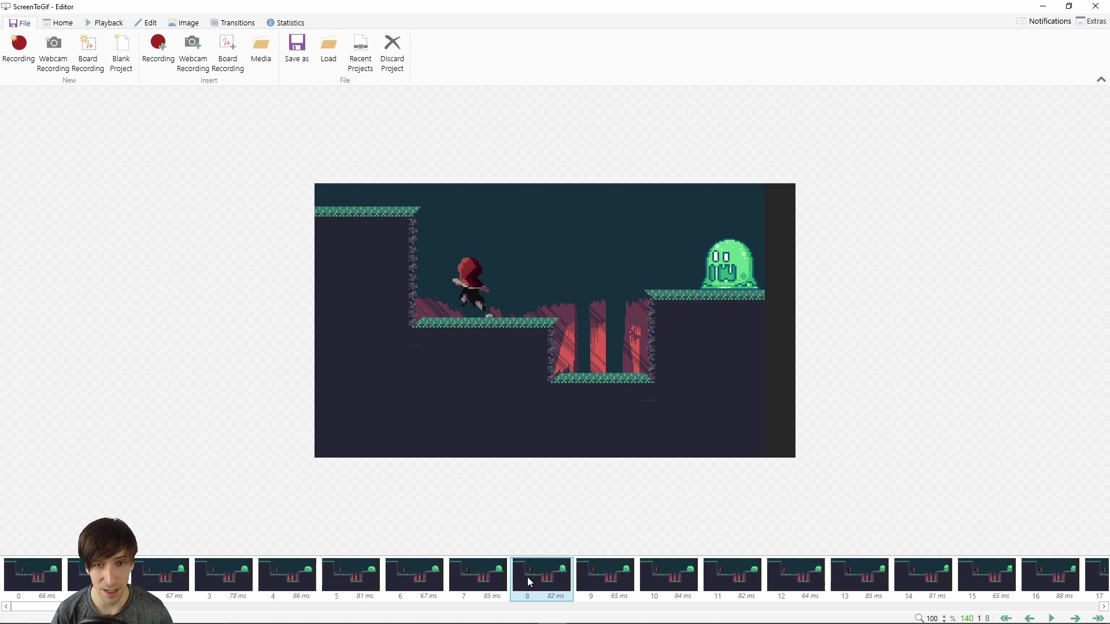
pyautogui.click(759, 582)
pyautogui.click(859, 580)
pyautogui.click(987, 579)
pyautogui.click(1050, 581)
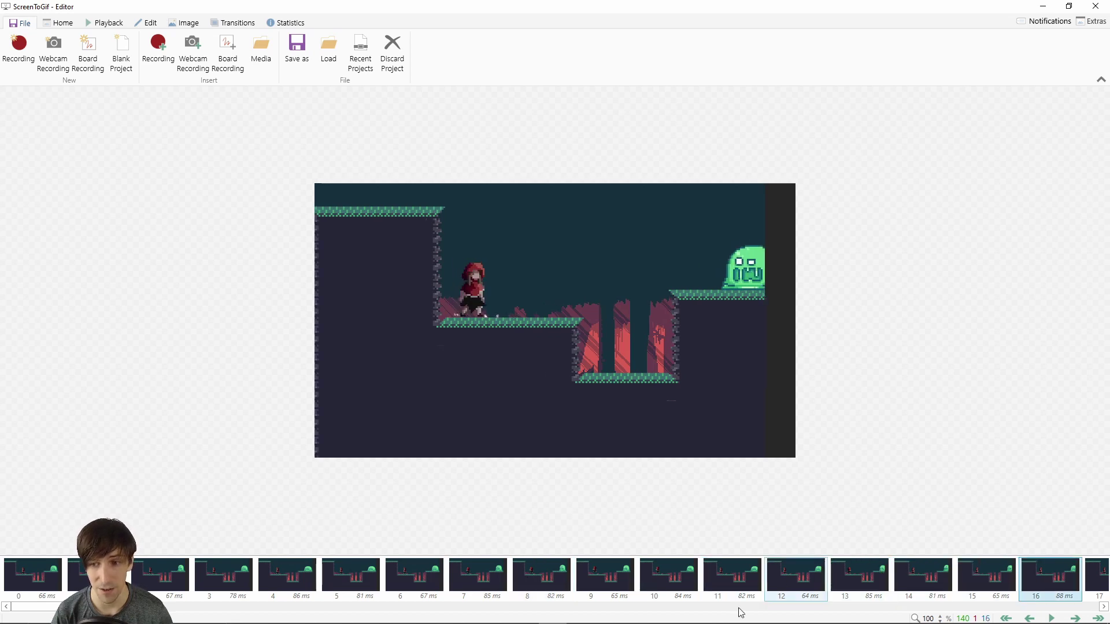
pyautogui.moveTo(104, 608); pyautogui.dragTo(199, 613)
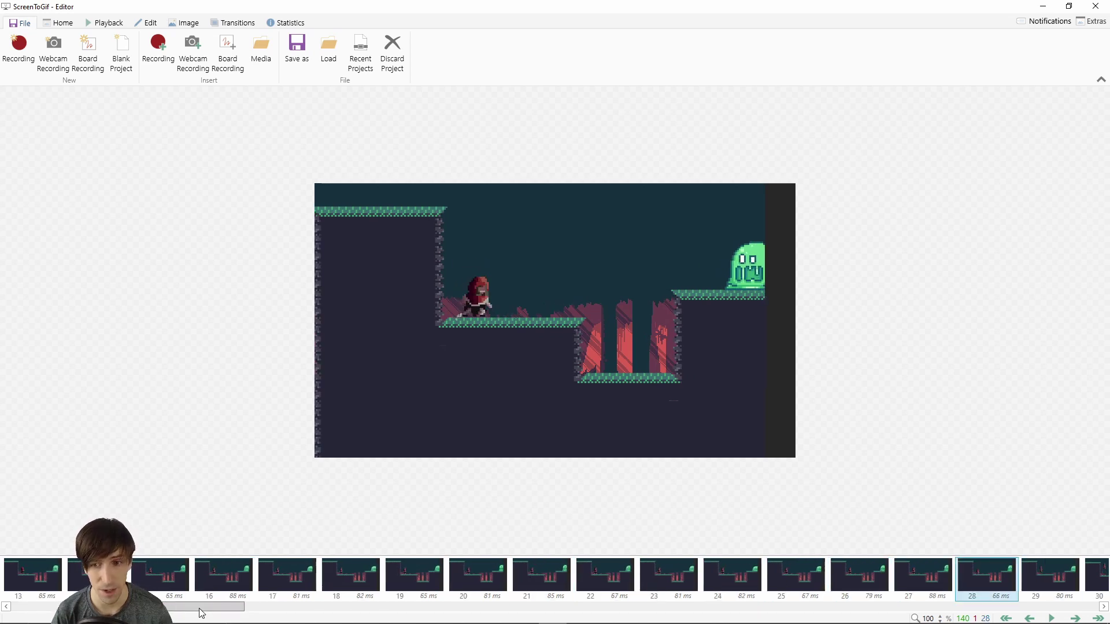
pyautogui.click(925, 582)
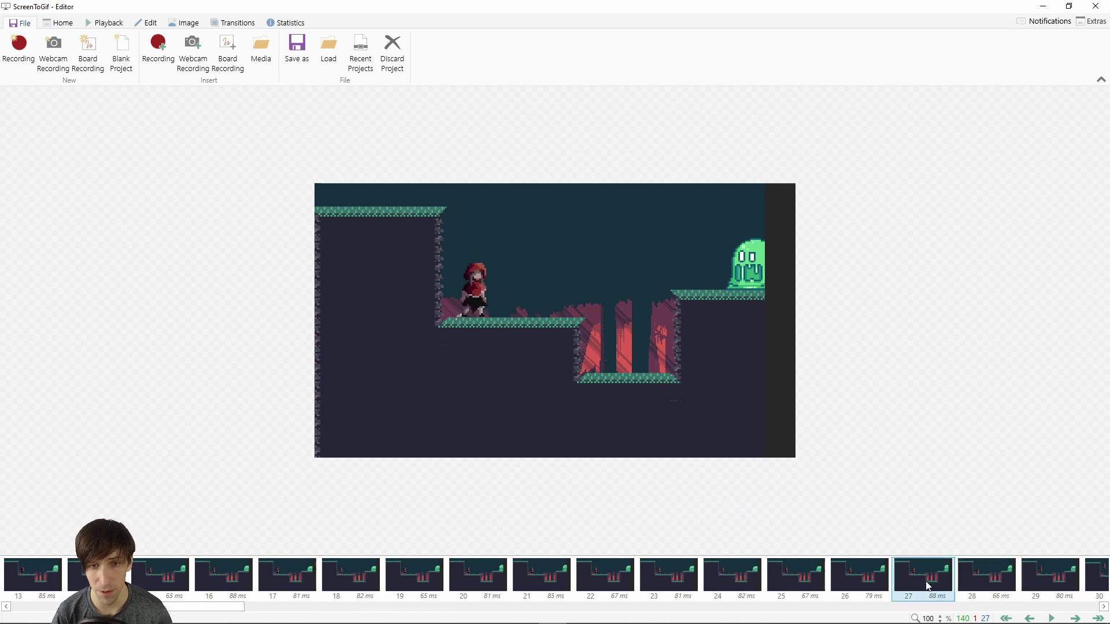
pyautogui.click(858, 591)
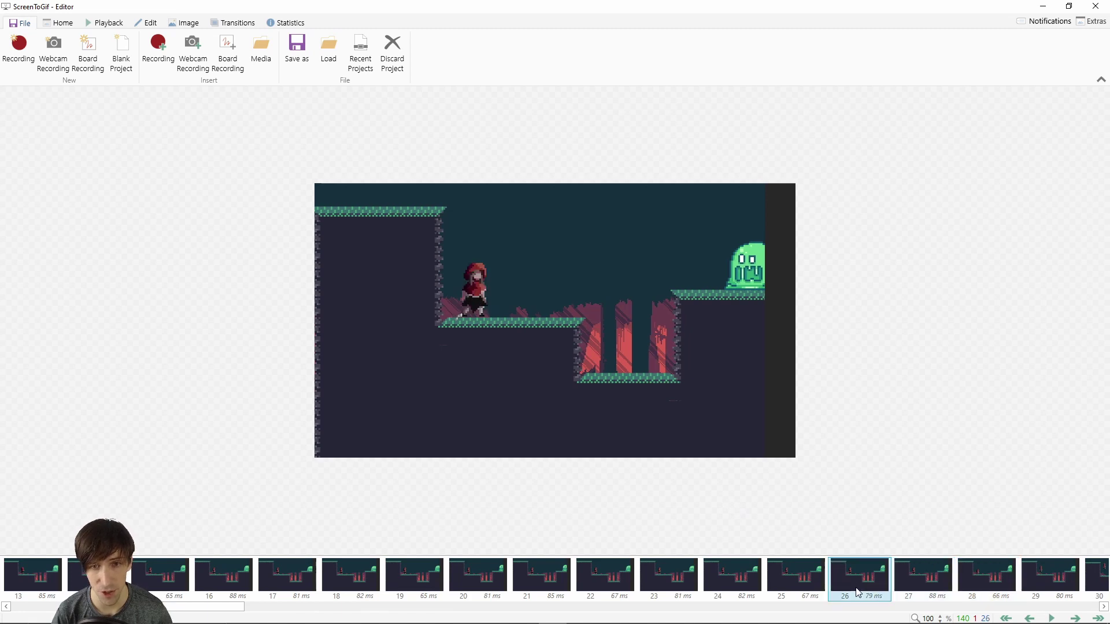
pyautogui.click(800, 573)
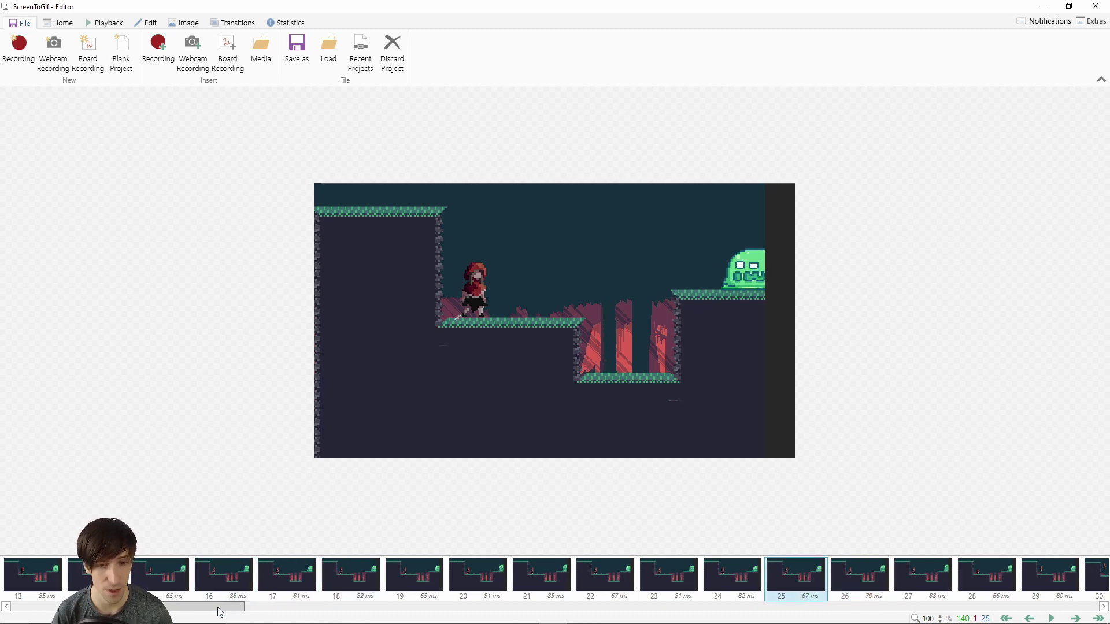
pyautogui.moveTo(220, 607); pyautogui.dragTo(43, 612)
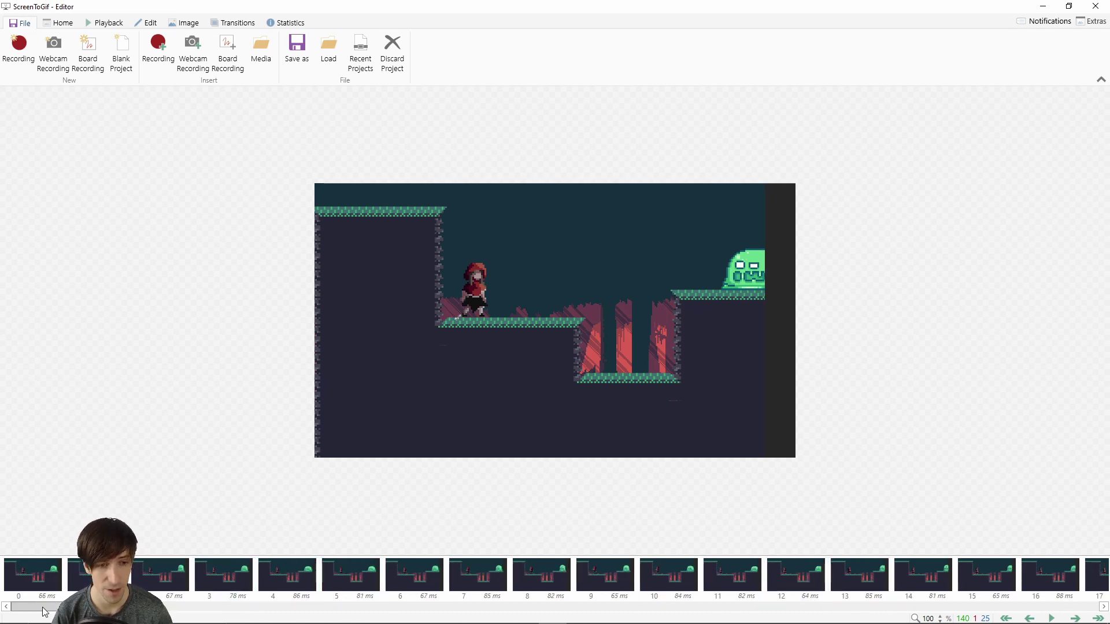
# Step: Select frames 0–25 and delete those 26 opening frames
pyautogui.keyDown('shift'); pyautogui.click(27, 575); pyautogui.keyUp('shift')
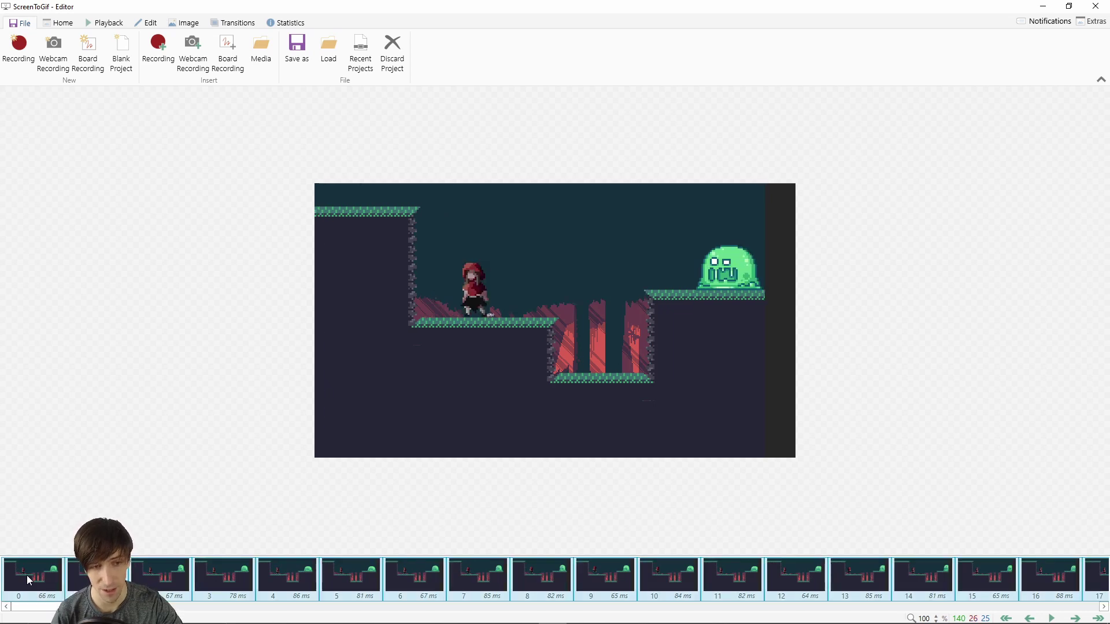
pyautogui.moveTo(58, 608)
pyautogui.mouseDown()
pyautogui.moveTo(469, 612)
pyautogui.moveTo(58, 610)
pyautogui.mouseUp()
pyautogui.press('Delete')
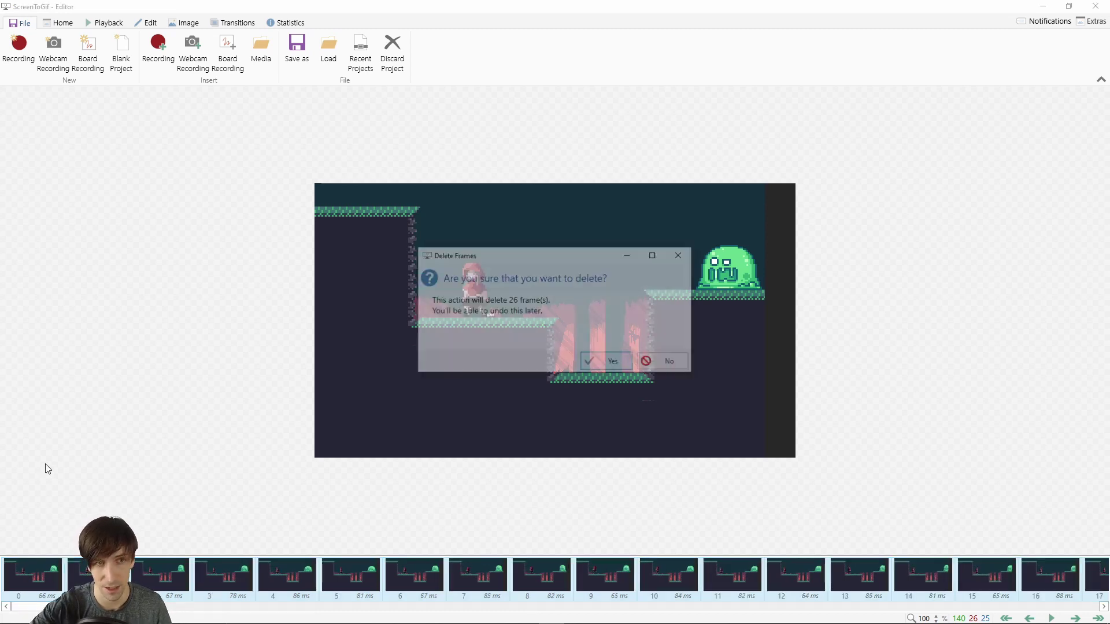
pyautogui.click(613, 363)
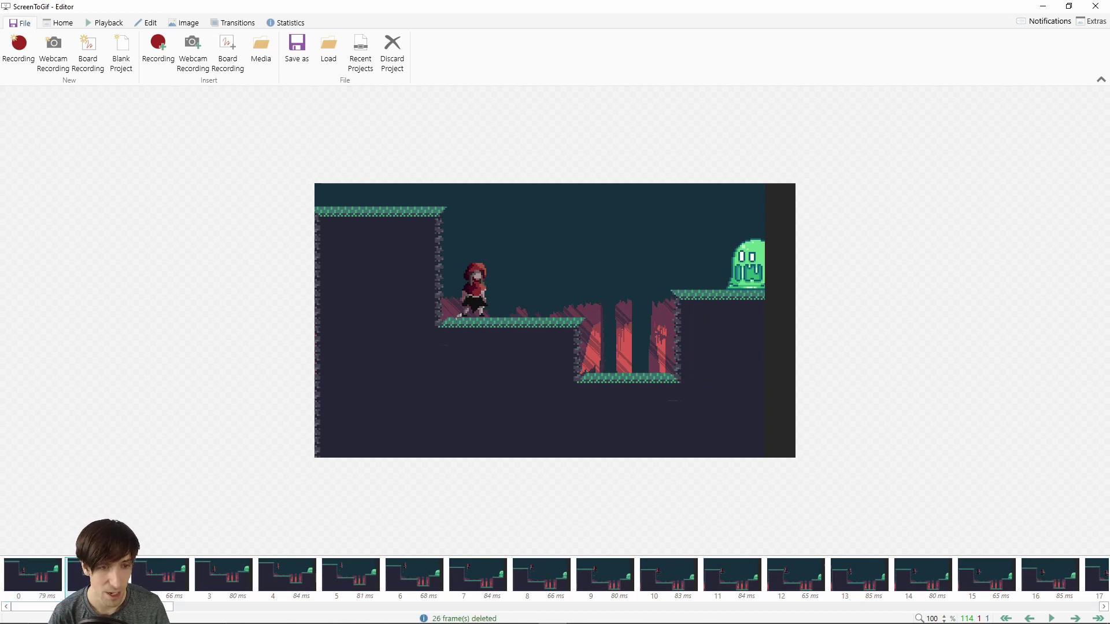
# Step: Step through frames 0 to 7 of the trimmed clip to check the jump at its new start
pyautogui.click(188, 588)
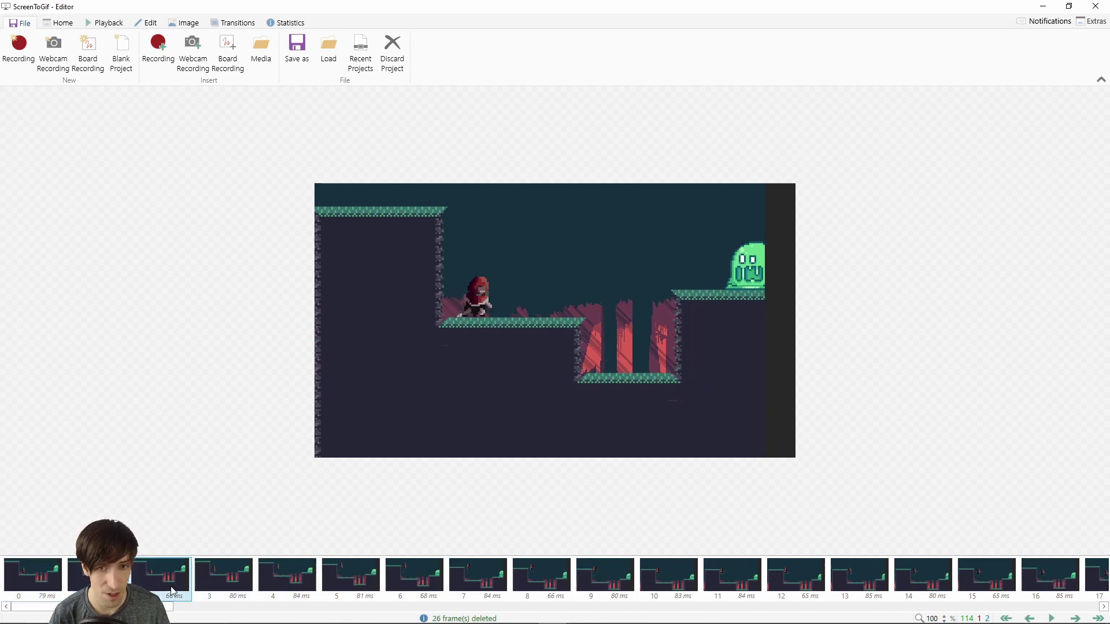
pyautogui.click(34, 578)
pyautogui.click(224, 577)
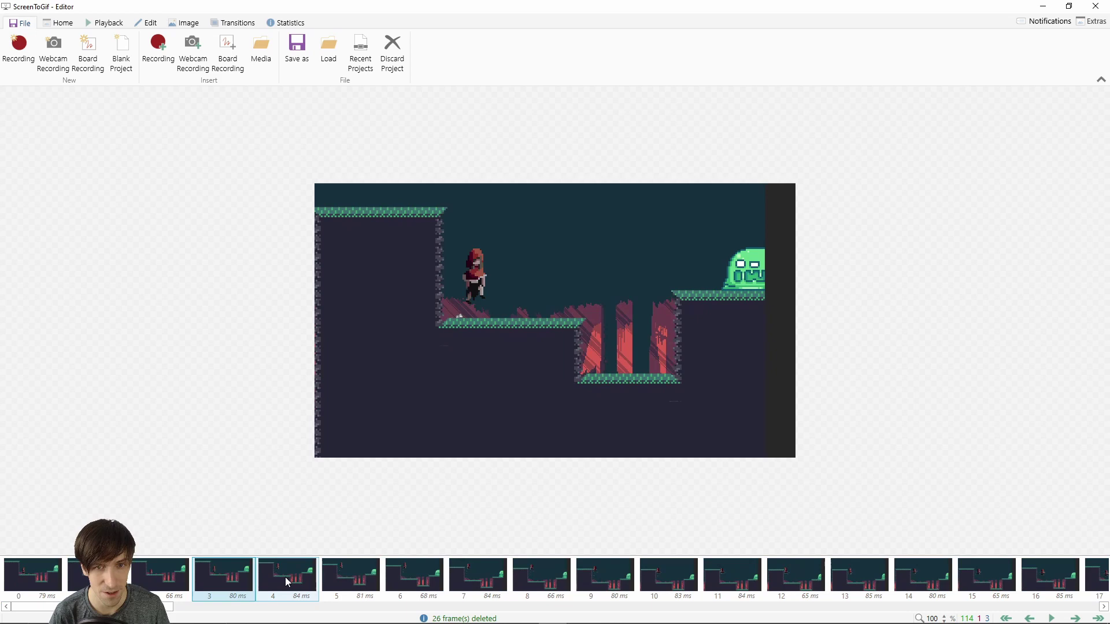
pyautogui.click(286, 577)
pyautogui.click(347, 578)
pyautogui.click(468, 578)
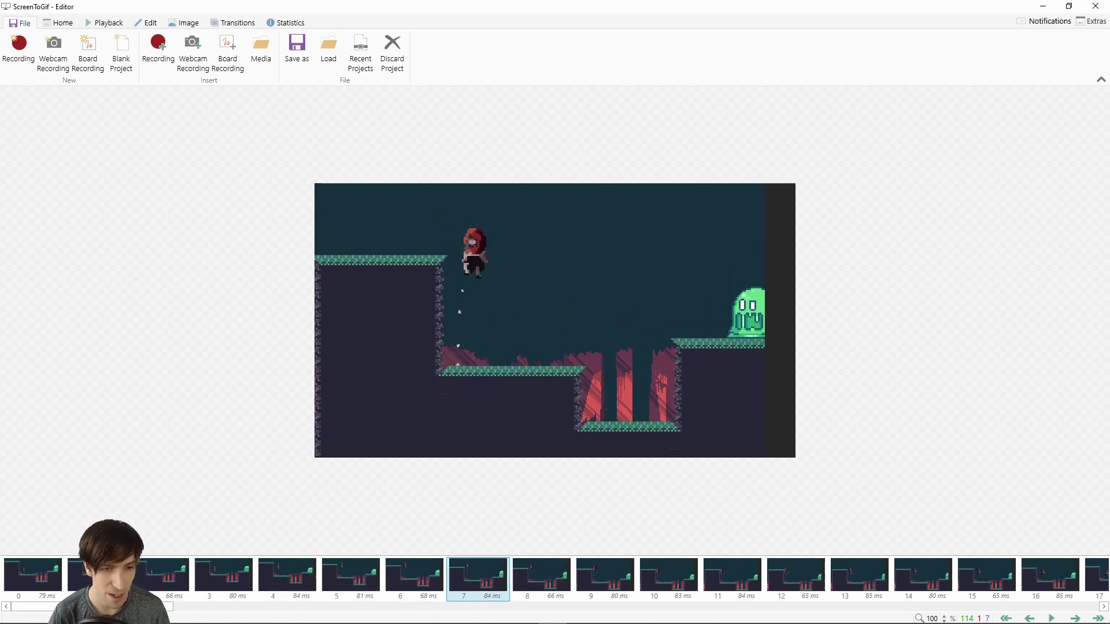
pyautogui.moveTo(170, 611); pyautogui.dragTo(532, 613)
# Step: Browse frames 47 through 60, choosing frame 60 as the clip's end point
pyautogui.click(518, 579)
pyautogui.scroll(-1, 566, 585)
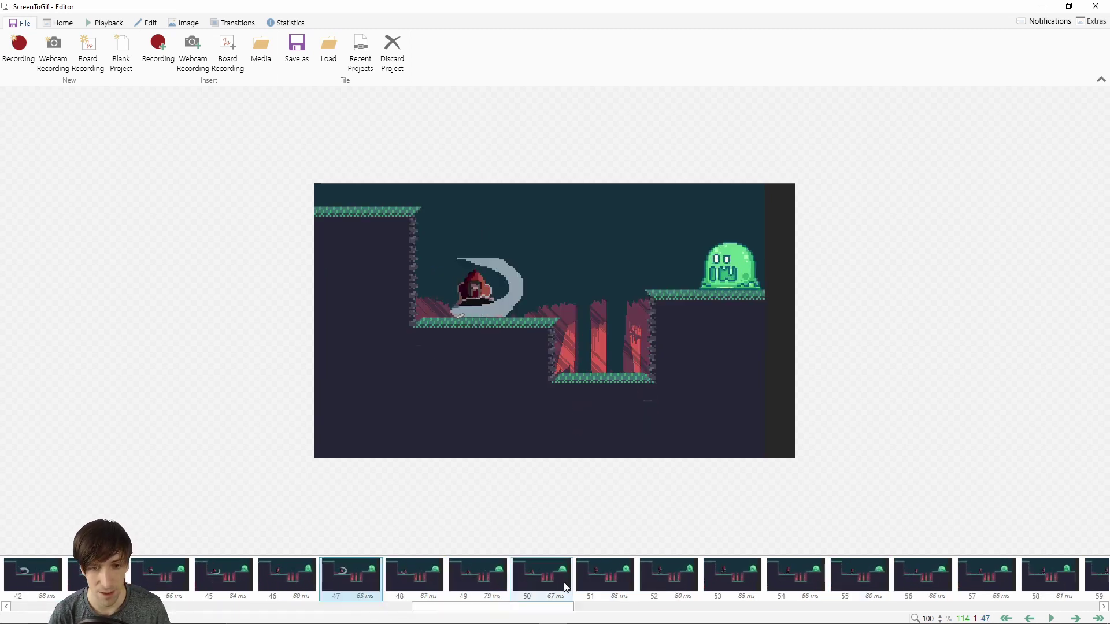
pyautogui.click(629, 570)
pyautogui.click(685, 575)
pyautogui.click(793, 578)
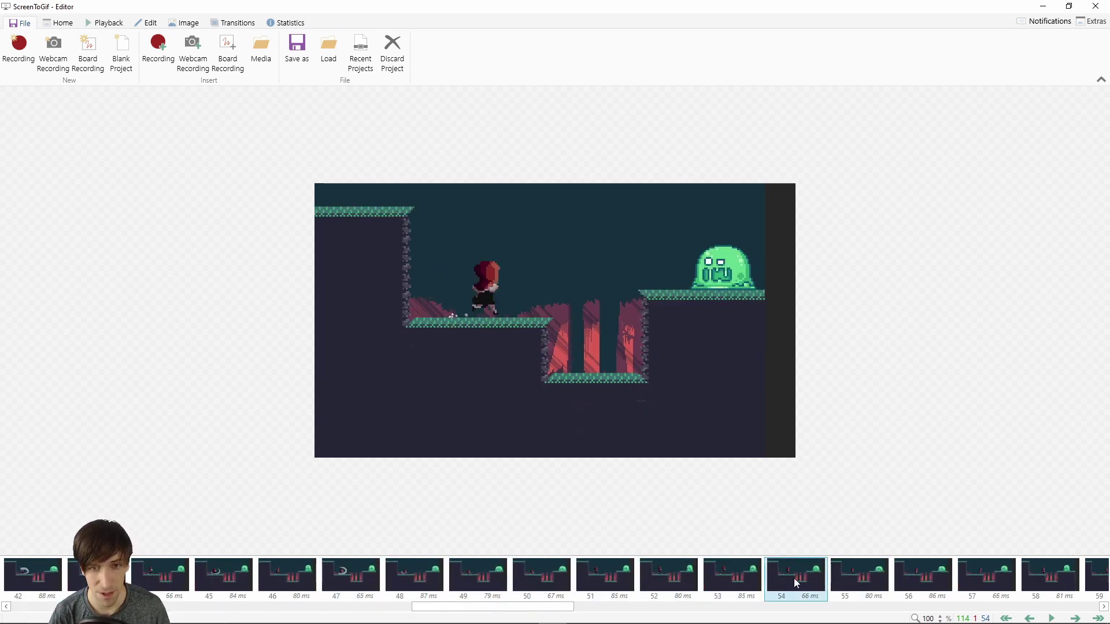
pyautogui.click(859, 578)
pyautogui.scroll(-2, 693, 578)
pyautogui.click(543, 572)
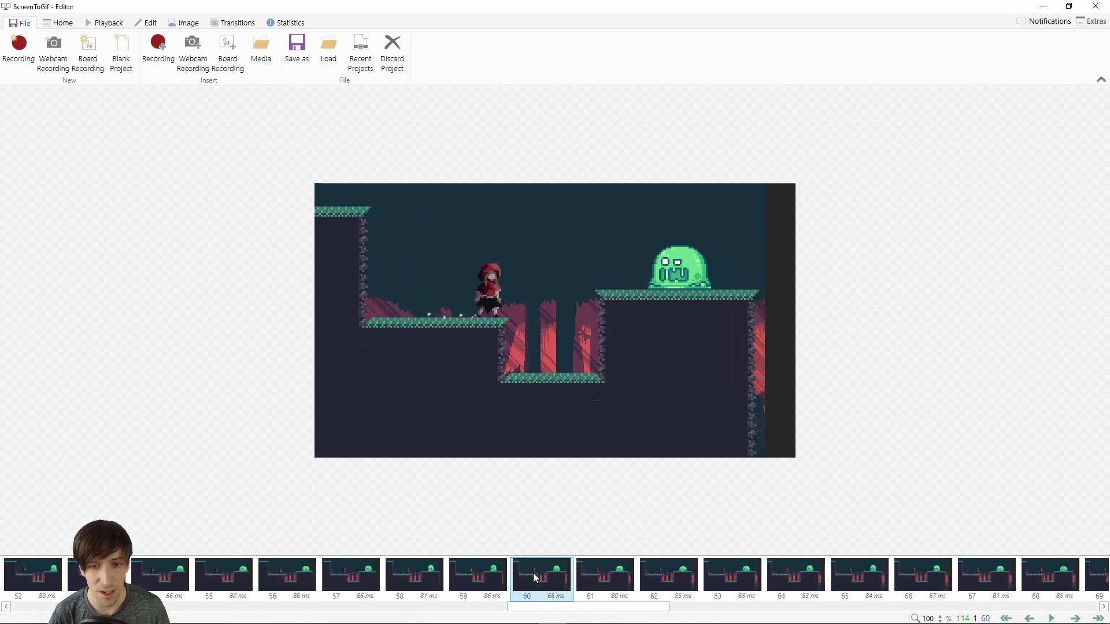
pyautogui.moveTo(586, 607); pyautogui.dragTo(608, 607)
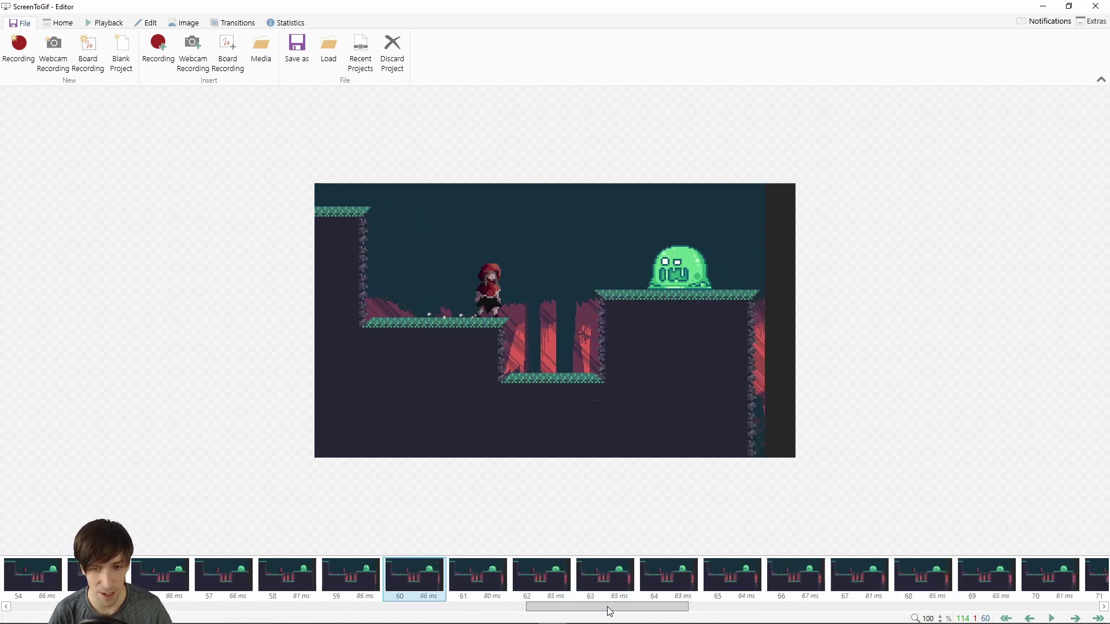
# Step: Select frames 61–113 and delete those 53 trailing frames, then scroll back to the start
pyautogui.click(486, 581)
pyautogui.moveTo(535, 606); pyautogui.dragTo(1069, 589)
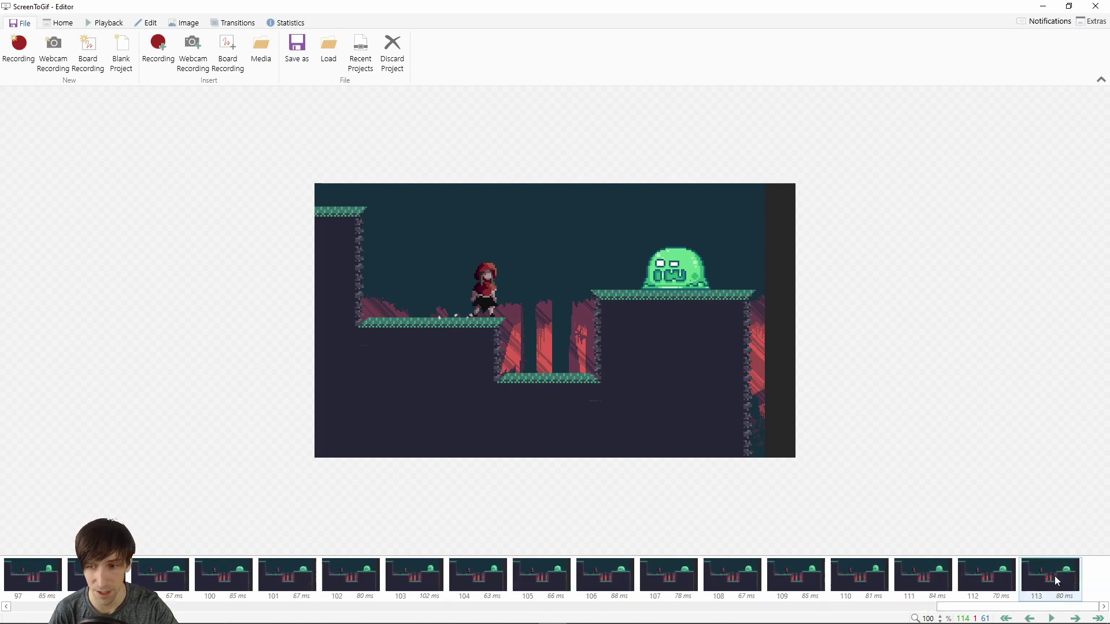
pyautogui.keyDown('shift'); pyautogui.click(1055, 578); pyautogui.keyUp('shift')
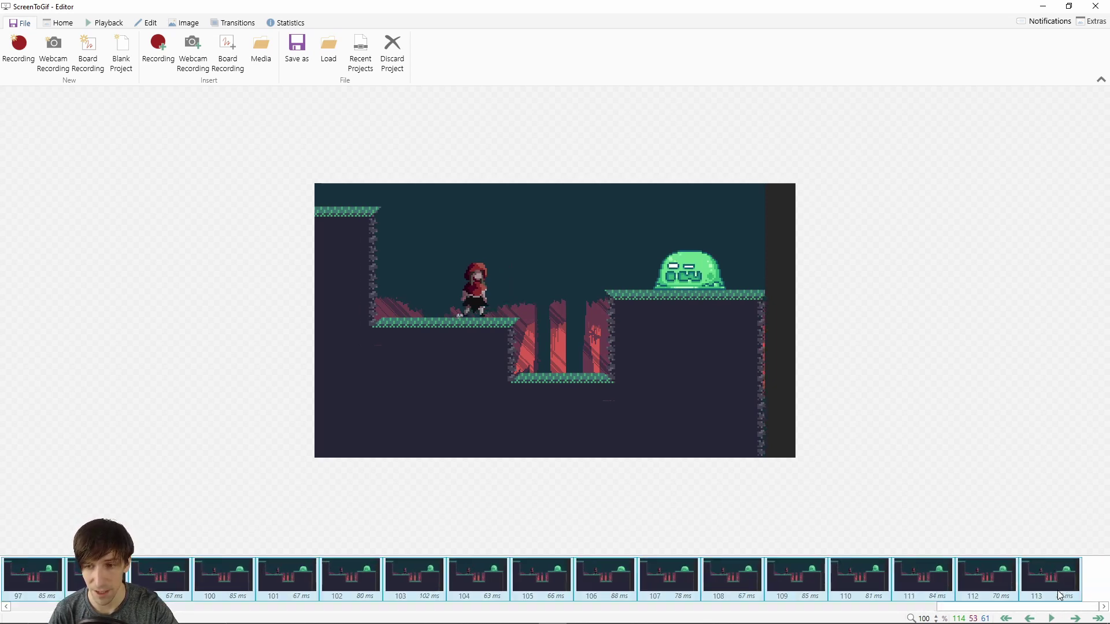
pyautogui.press('Delete')
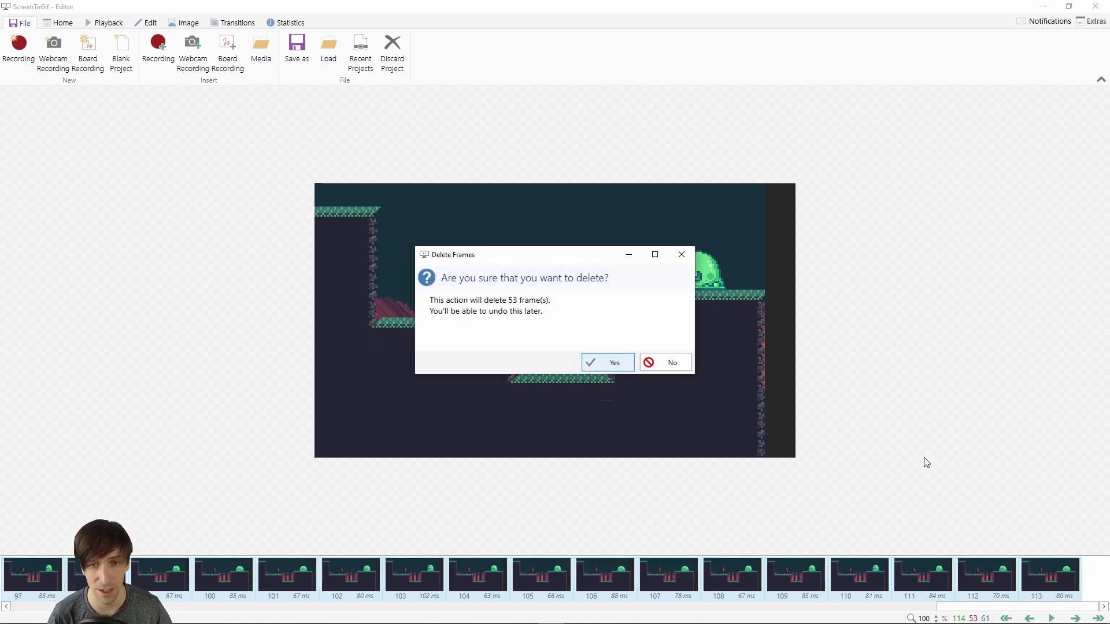
pyautogui.press('Delete')
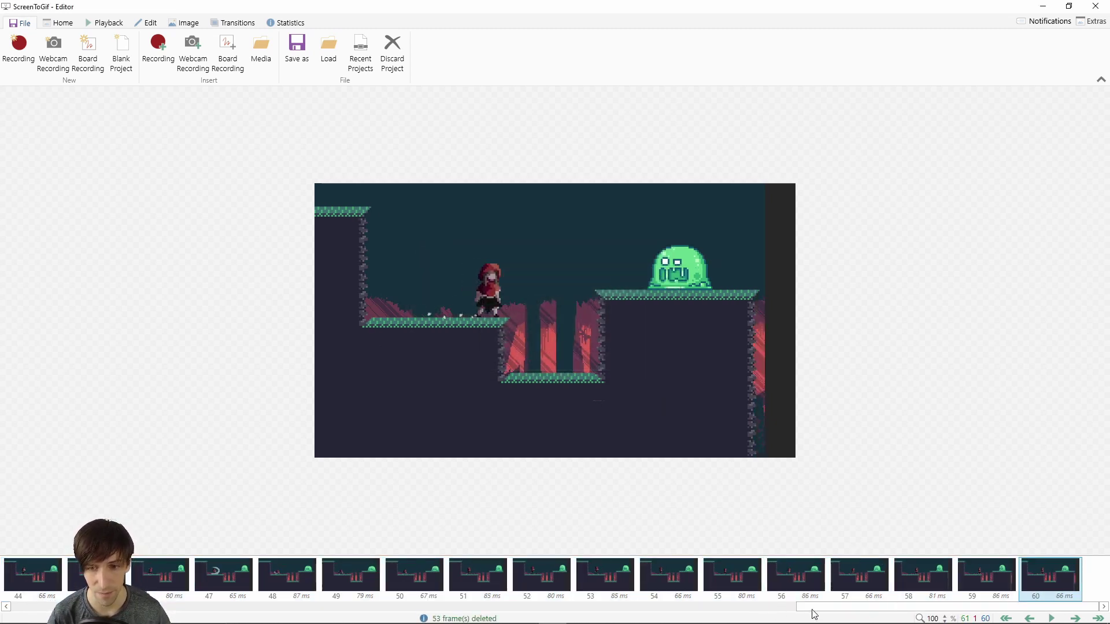
pyautogui.moveTo(948, 607); pyautogui.dragTo(3, 611)
# Step: Preview the 61-frame clip from frame 0 twice, pause it, and switch to the Edit tools
pyautogui.click(30, 558)
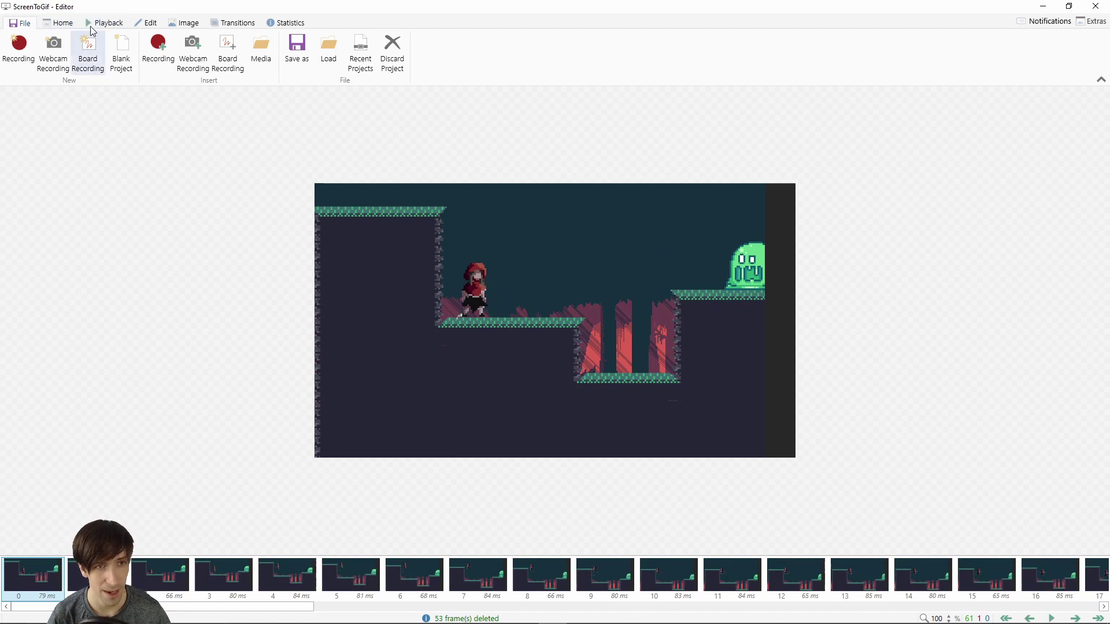
pyautogui.click(97, 24)
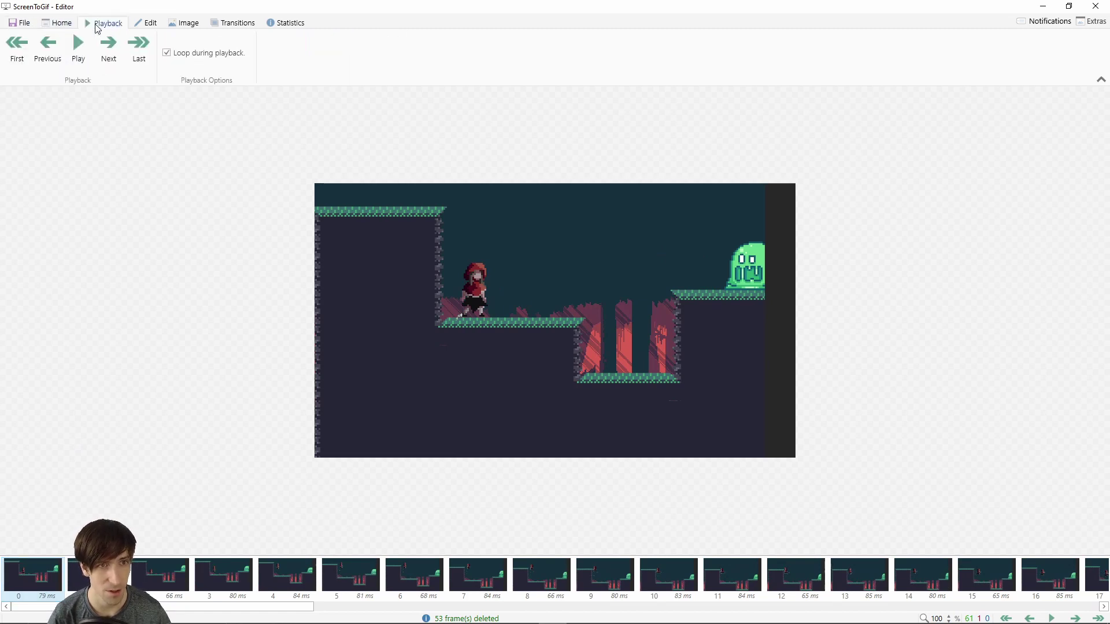
pyautogui.click(78, 49)
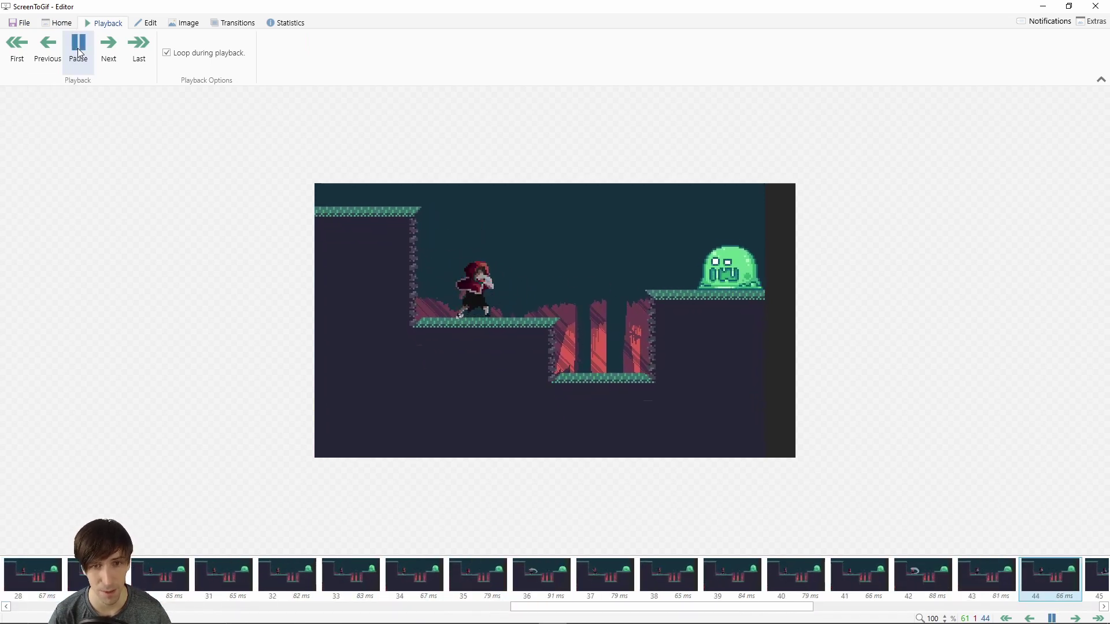
pyautogui.click(82, 57)
pyautogui.click(80, 52)
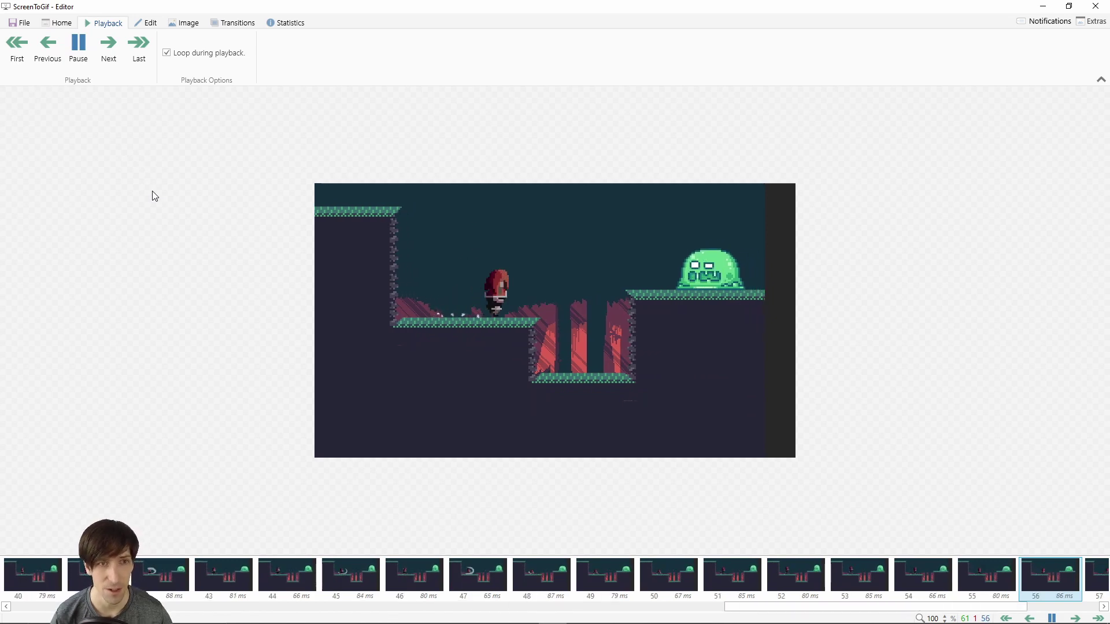
pyautogui.click(79, 46)
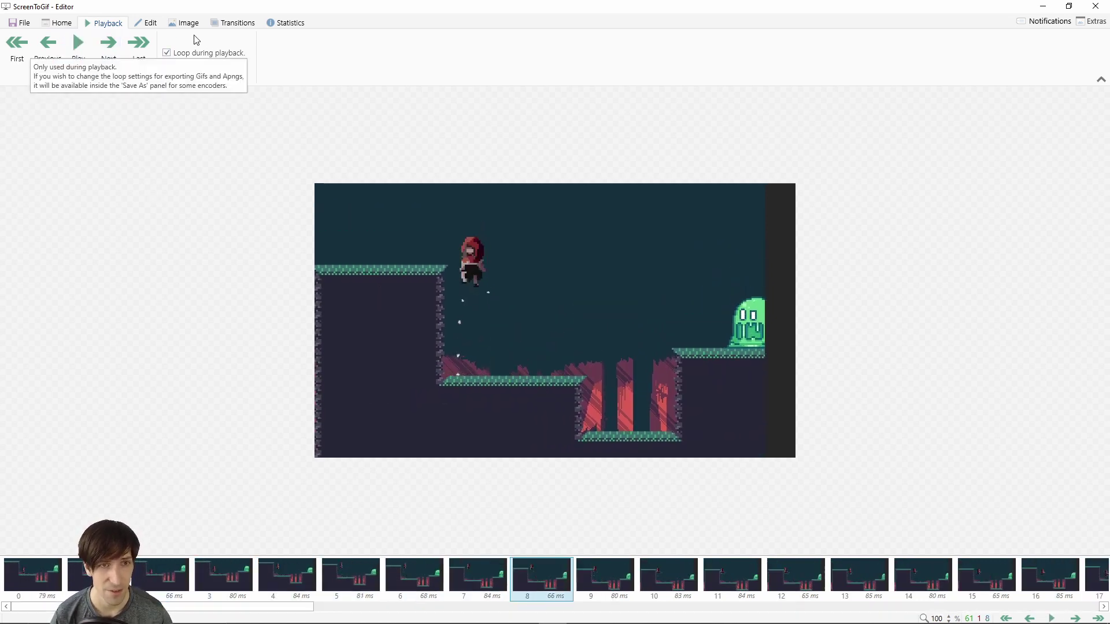
pyautogui.click(146, 23)
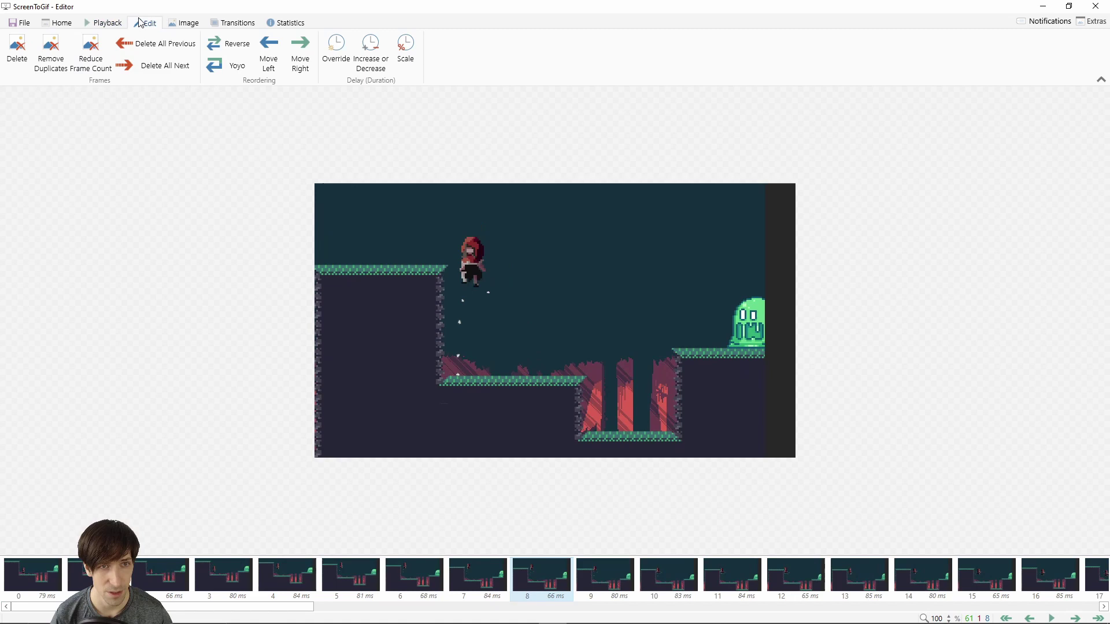
# Step: Override the frame delay to 50 ms and apply it to frames 0 through 60
pyautogui.click(337, 58)
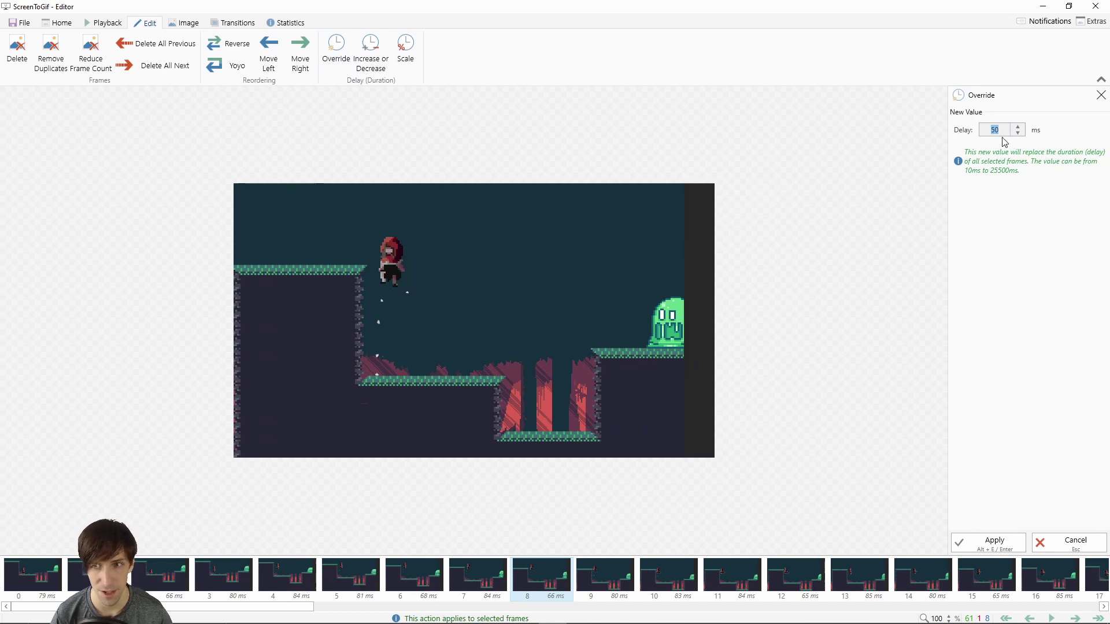
pyautogui.click(55, 592)
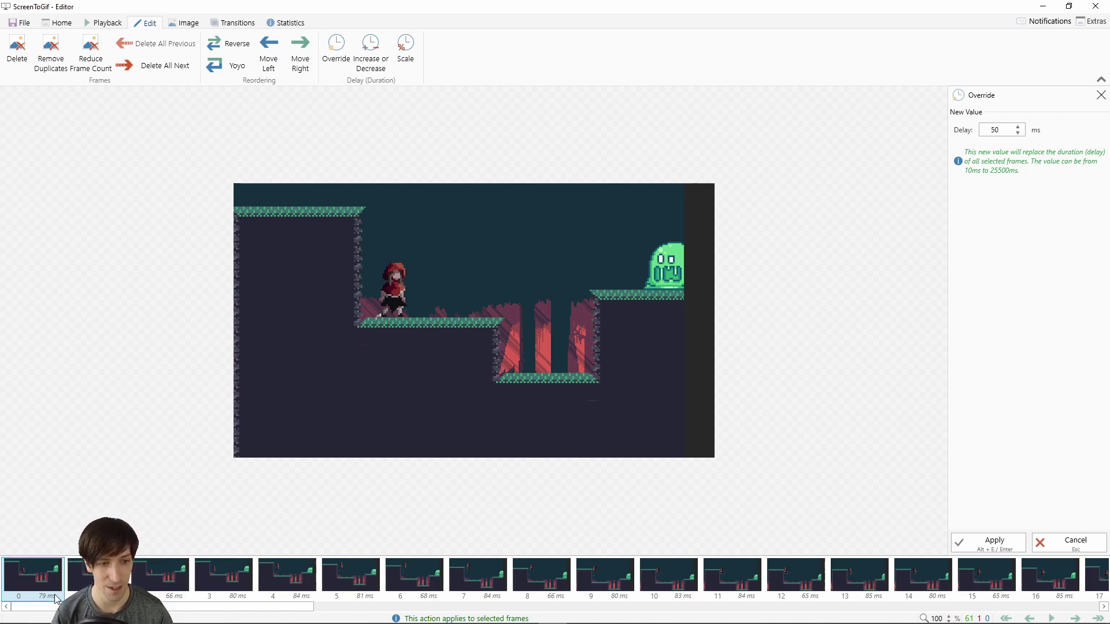
pyautogui.moveTo(272, 607); pyautogui.dragTo(1056, 607)
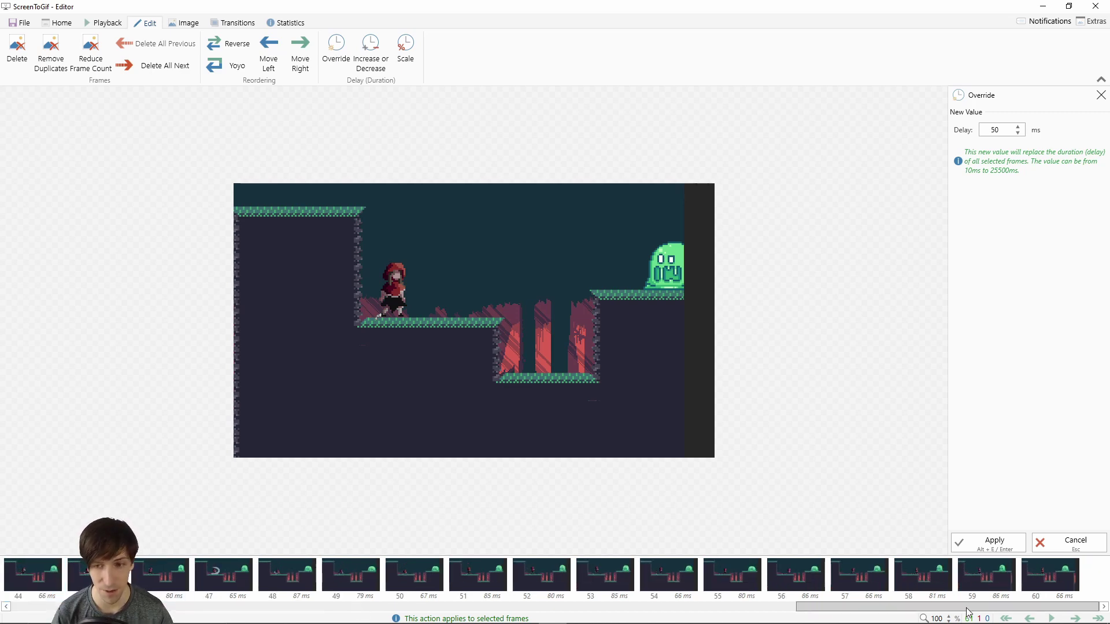
pyautogui.keyDown('shift'); pyautogui.click(1072, 574); pyautogui.keyUp('shift')
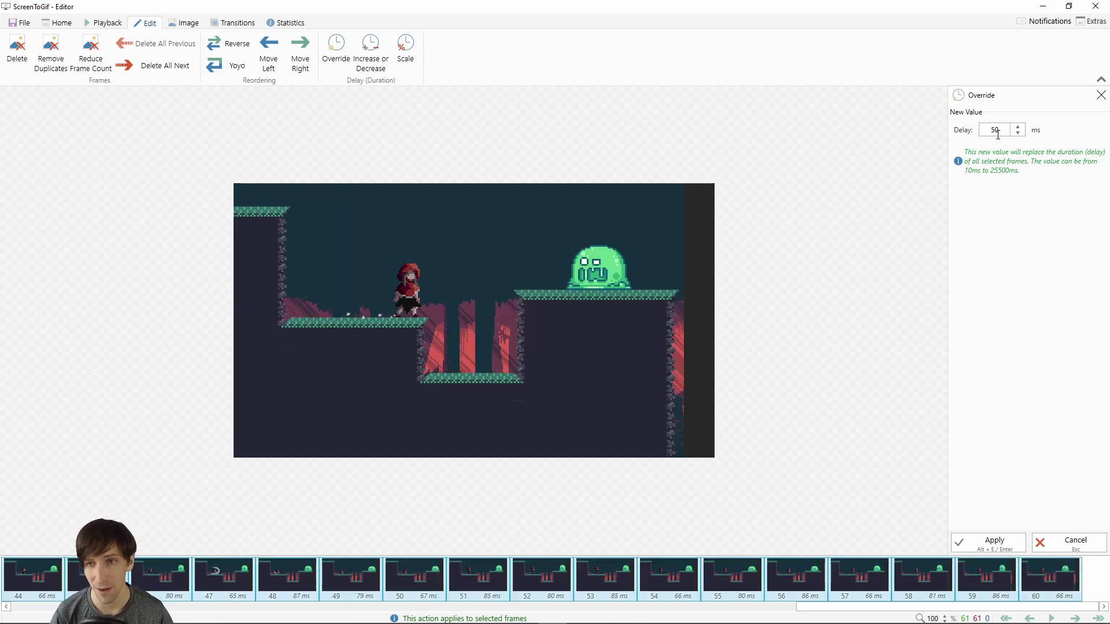
pyautogui.click(968, 545)
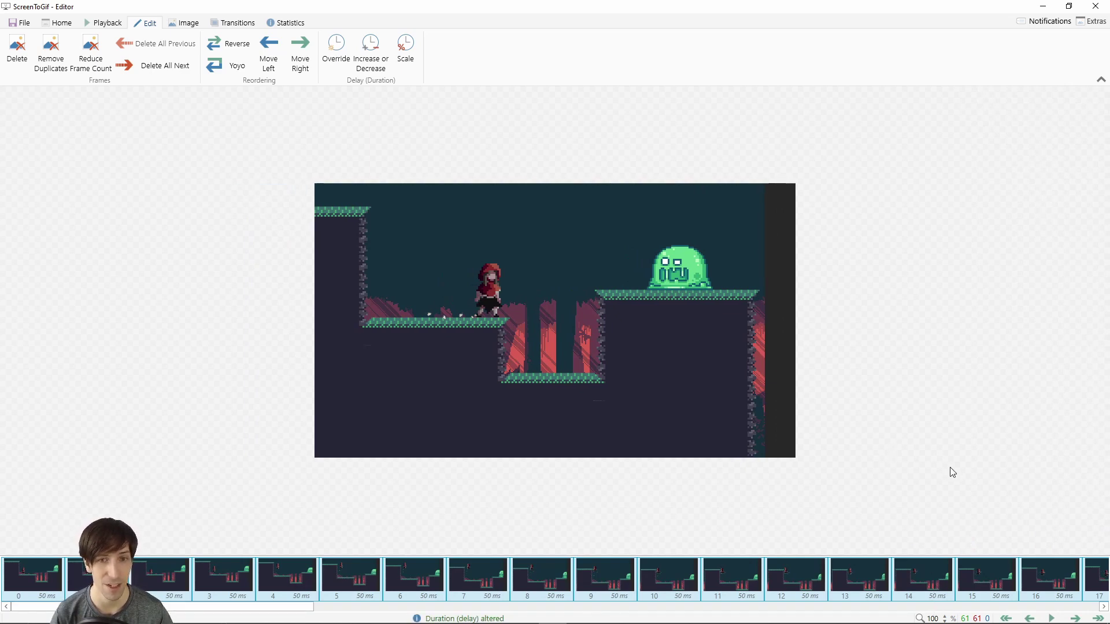
pyautogui.click(105, 23)
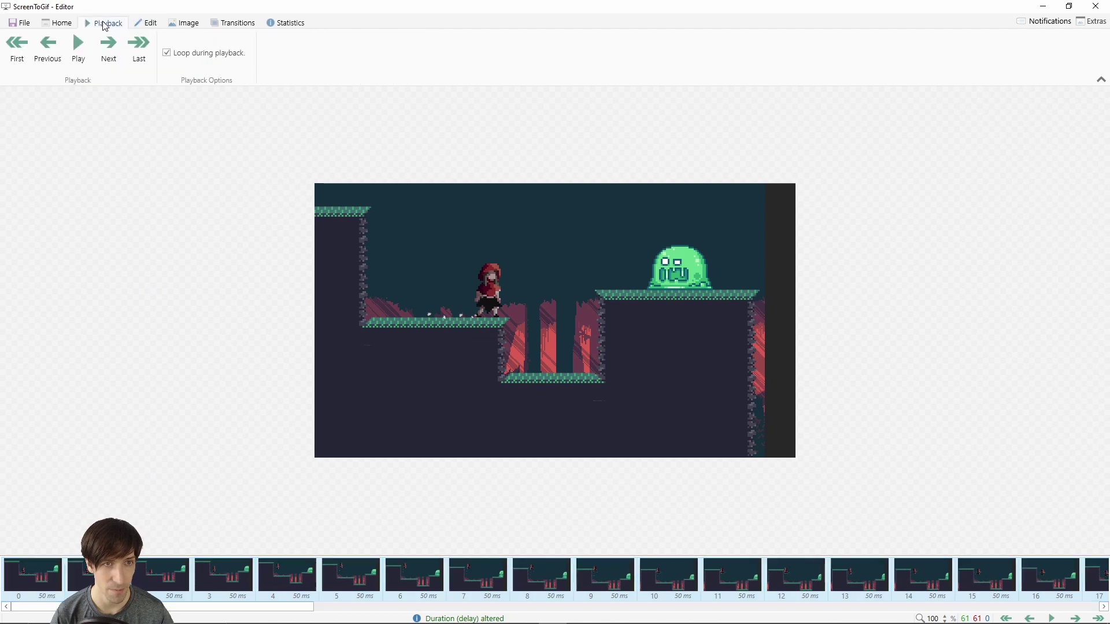
pyautogui.click(79, 46)
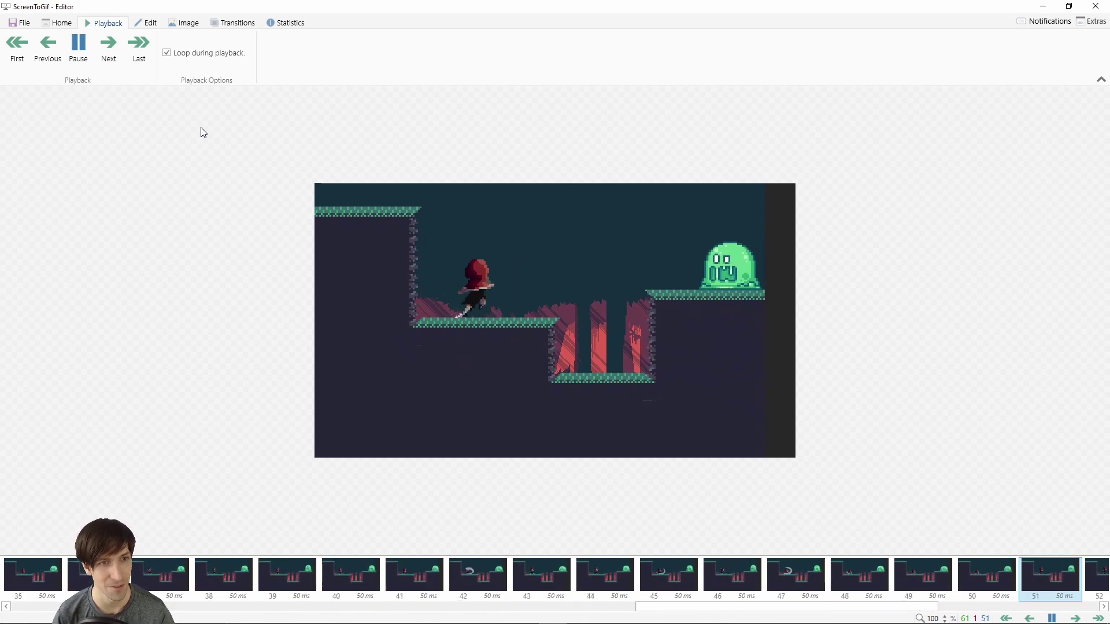
pyautogui.click(146, 23)
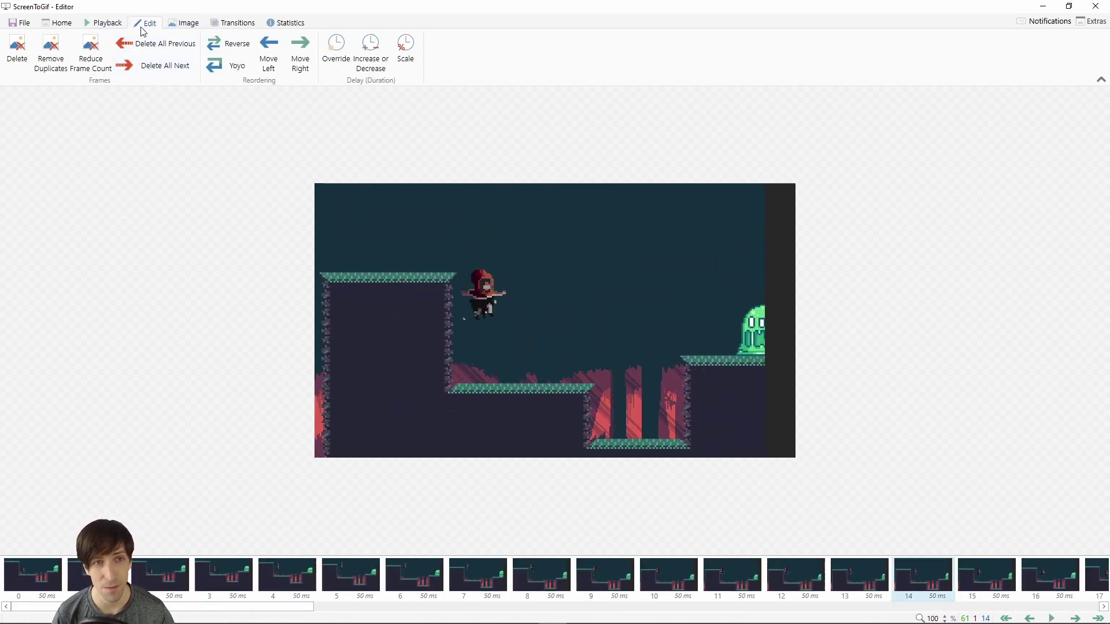
# Step: Choose Gif as the export type under File > Save as
pyautogui.click(177, 24)
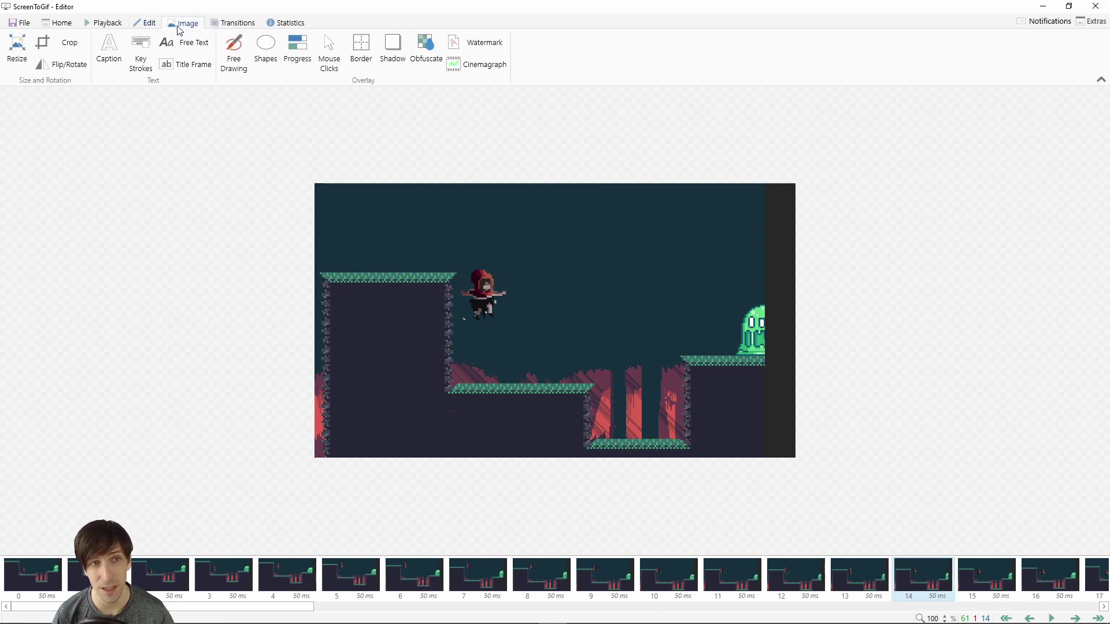
pyautogui.click(44, 27)
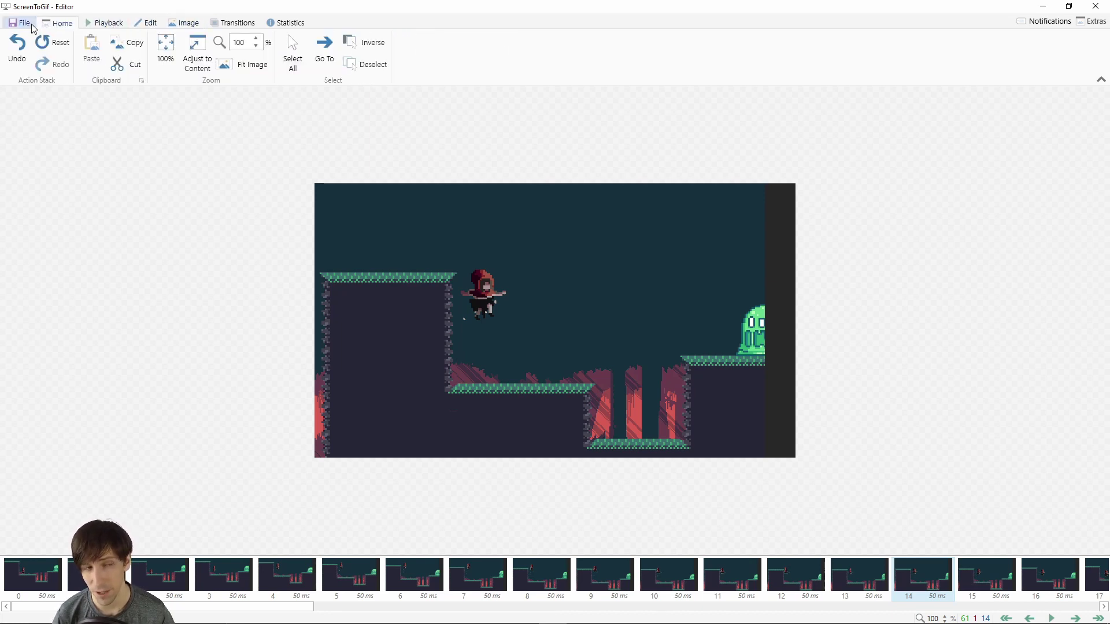
pyautogui.click(30, 26)
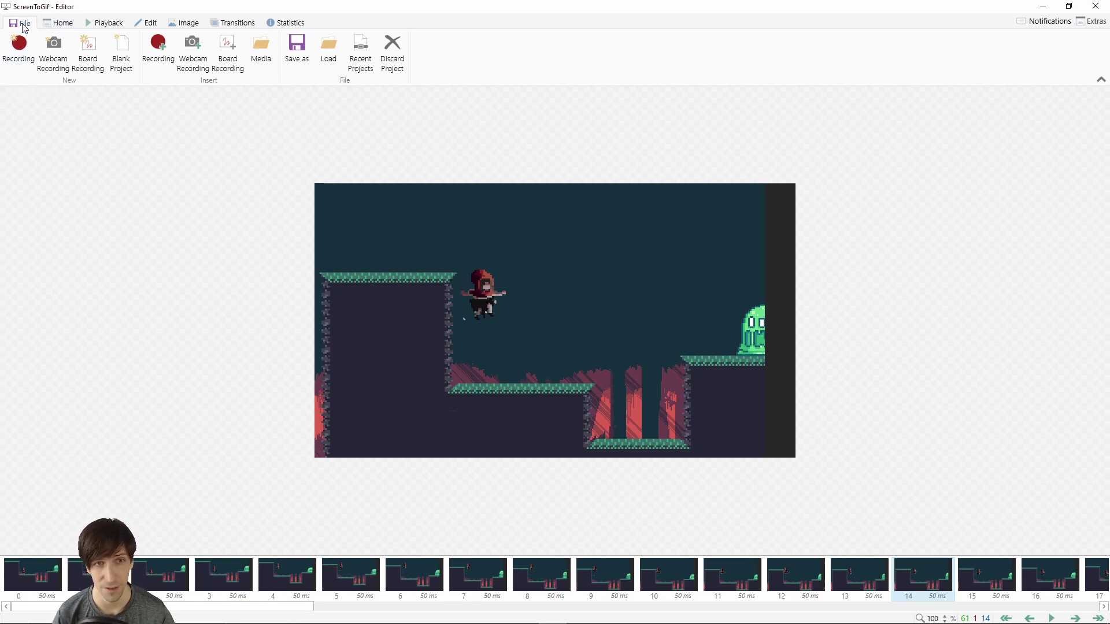
pyautogui.click(296, 46)
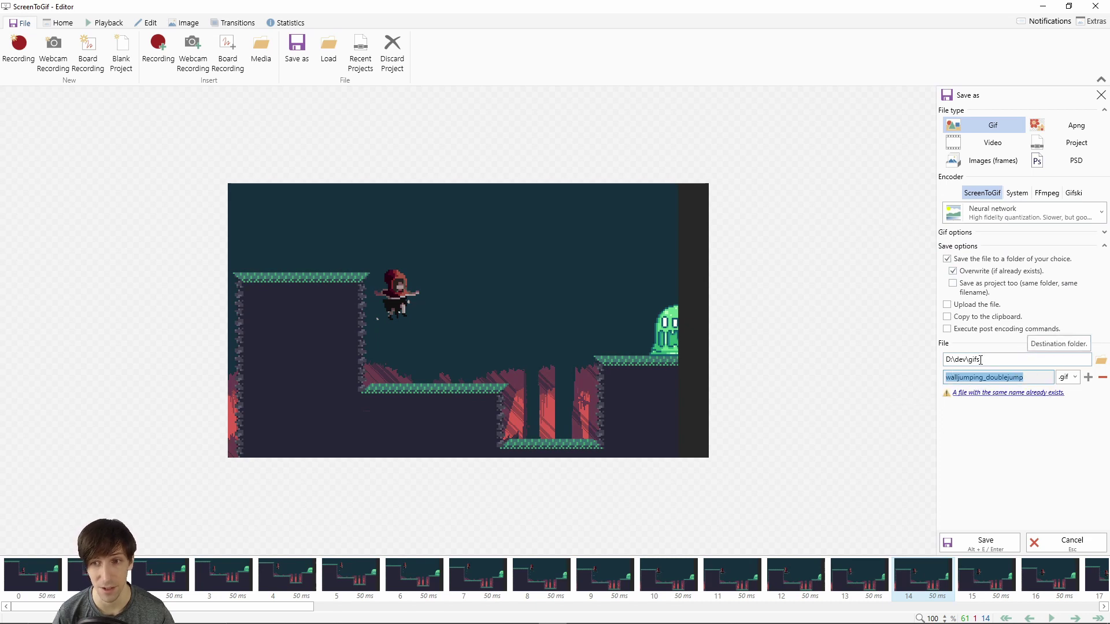
# Step: Save the GIF as tutorial_gif in the D:\dev\gifs folder
pyautogui.click(951, 360)
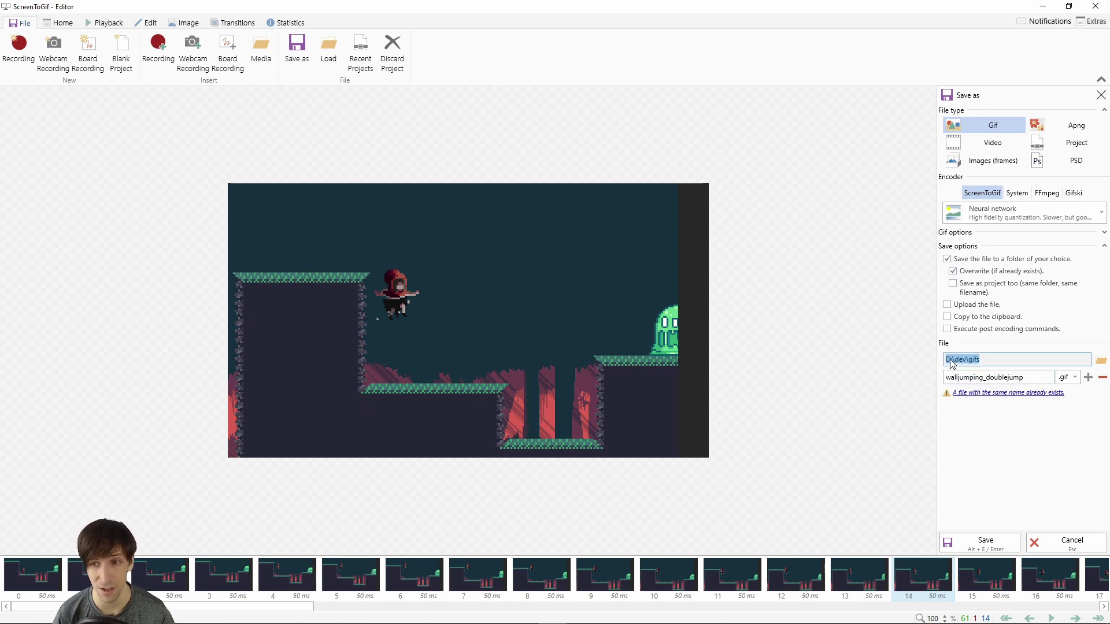
pyautogui.click(1027, 377)
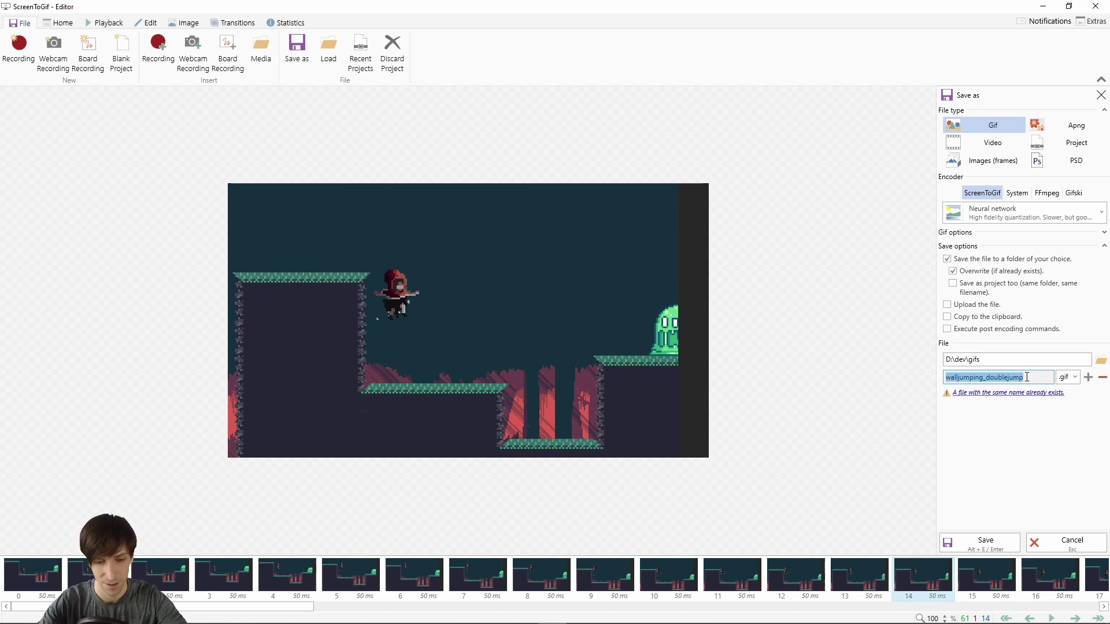
pyautogui.write('tutorial_gif')
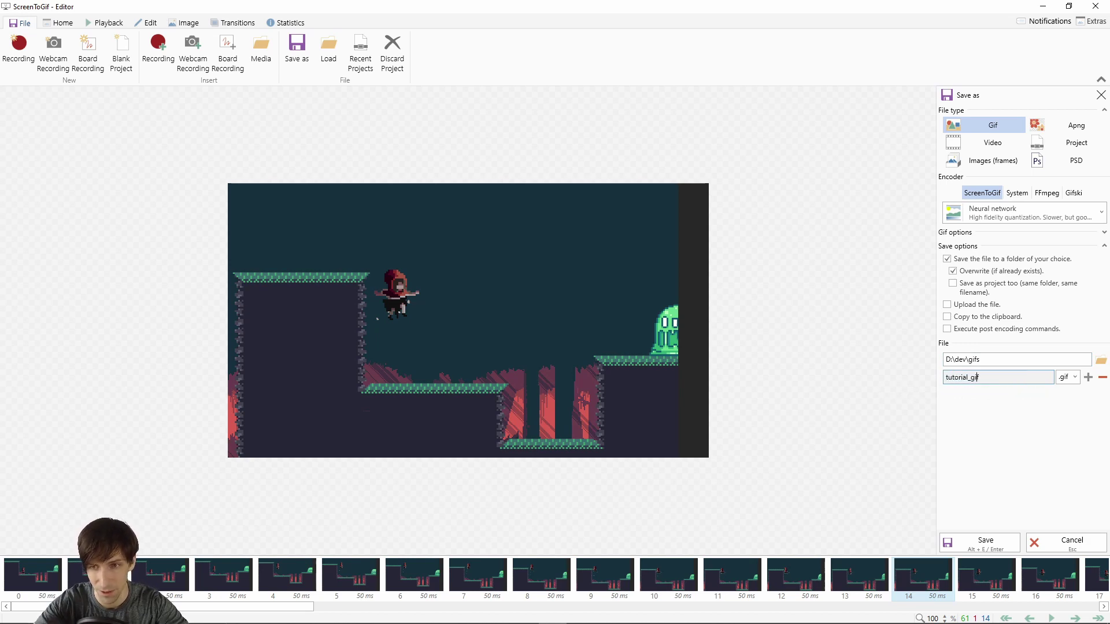
pyautogui.click(1015, 541)
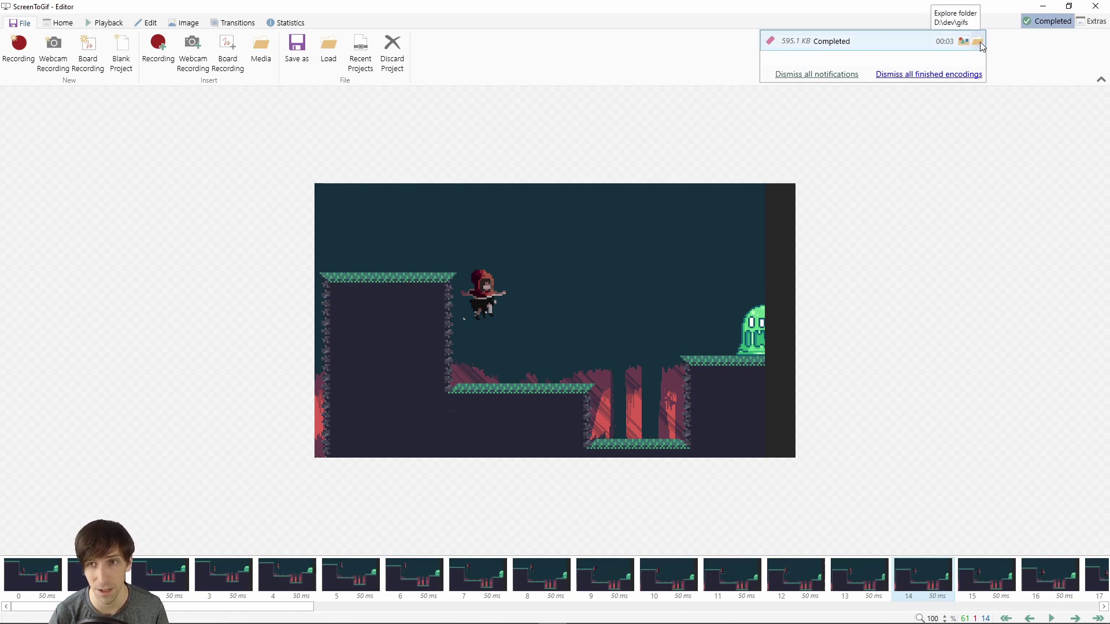
# Step: Open tutorial_gif.gif from the D:\dev\gifs folder in Photos
pyautogui.click(980, 44)
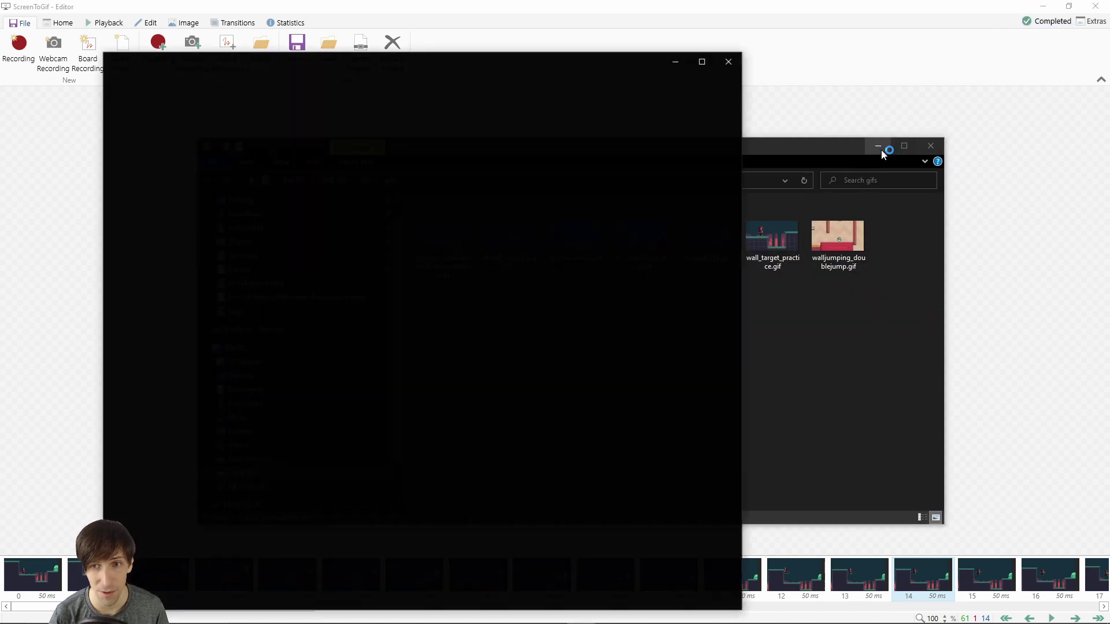
pyautogui.click(879, 148)
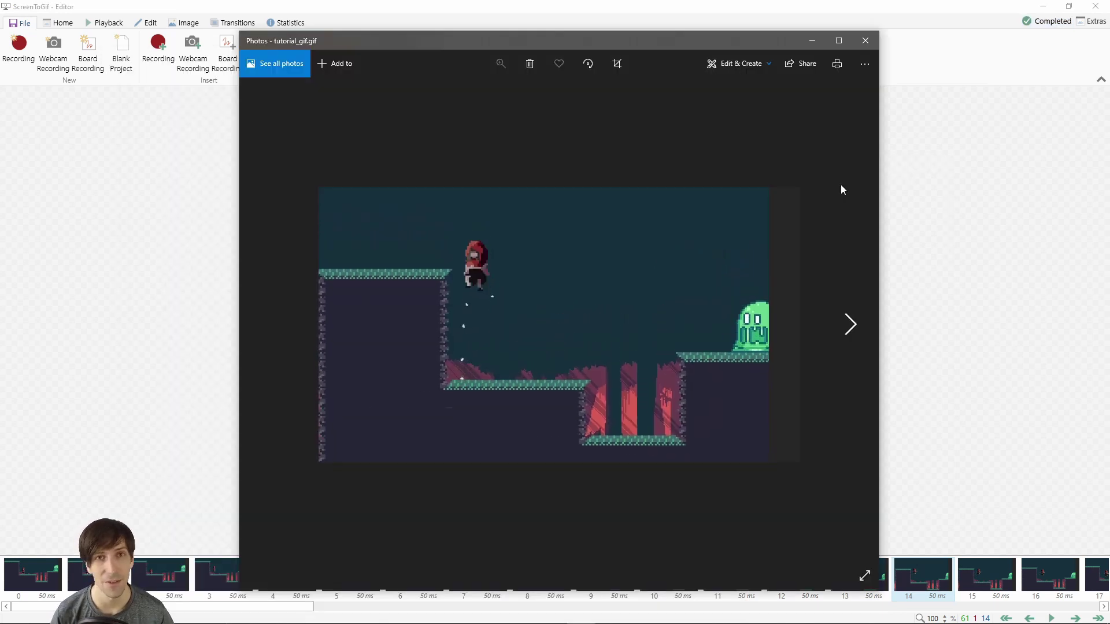